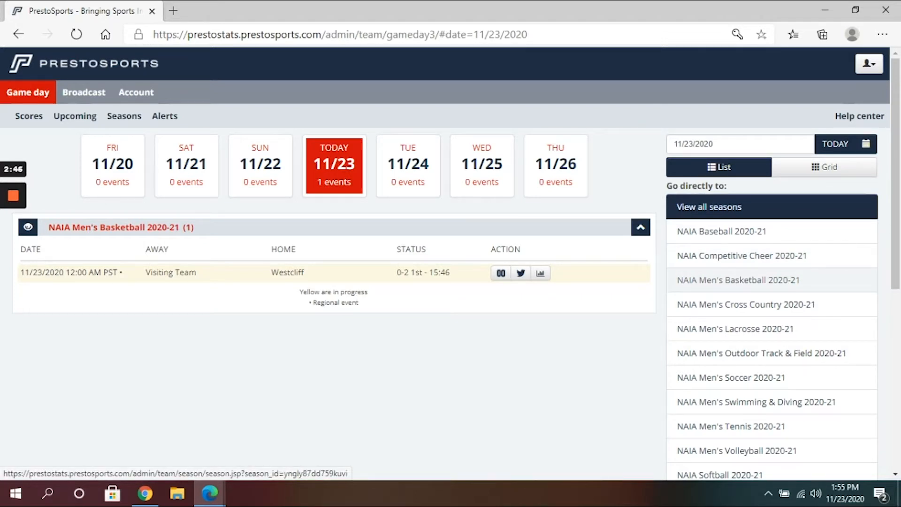
Open the NAIA Men's Basketball 2020-21 season and look through its full player roster.
{"action": "left_click", "coordinate": [738, 280]}
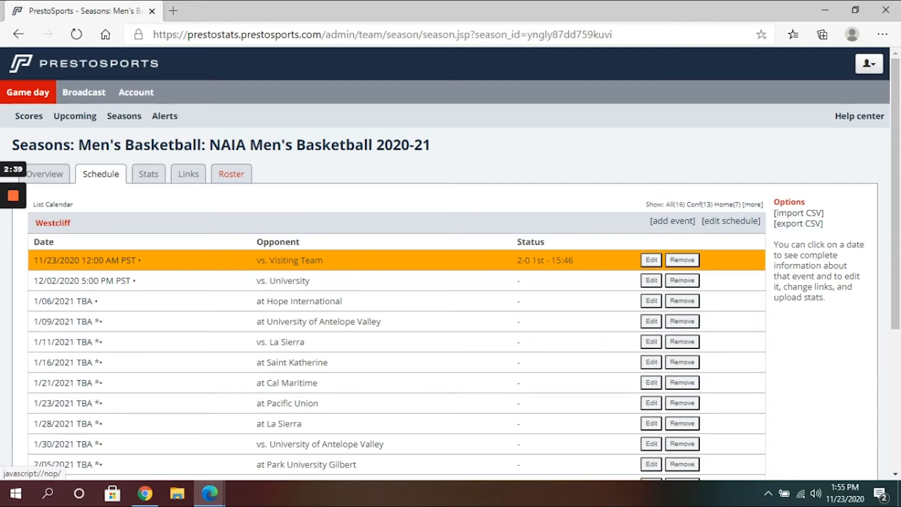
{"action": "left_click", "coordinate": [231, 174]}
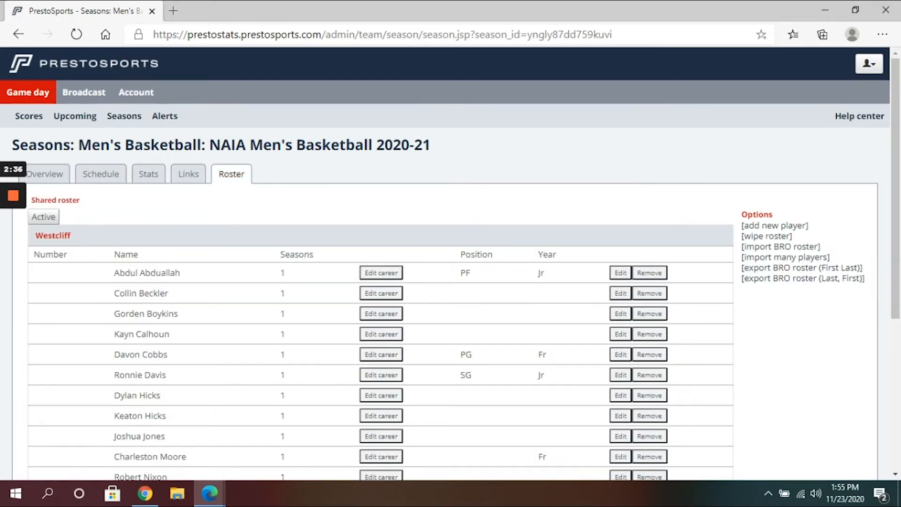
{"action": "scroll", "coordinate": [450, 263], "scroll_direction": "down", "scroll_amount": 5}
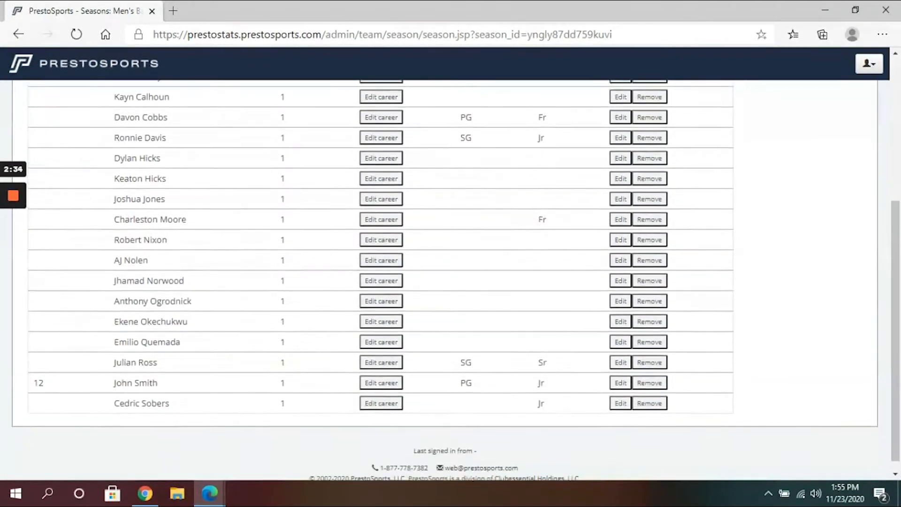
{"action": "scroll", "coordinate": [450, 262], "scroll_direction": "up", "scroll_amount": 5}
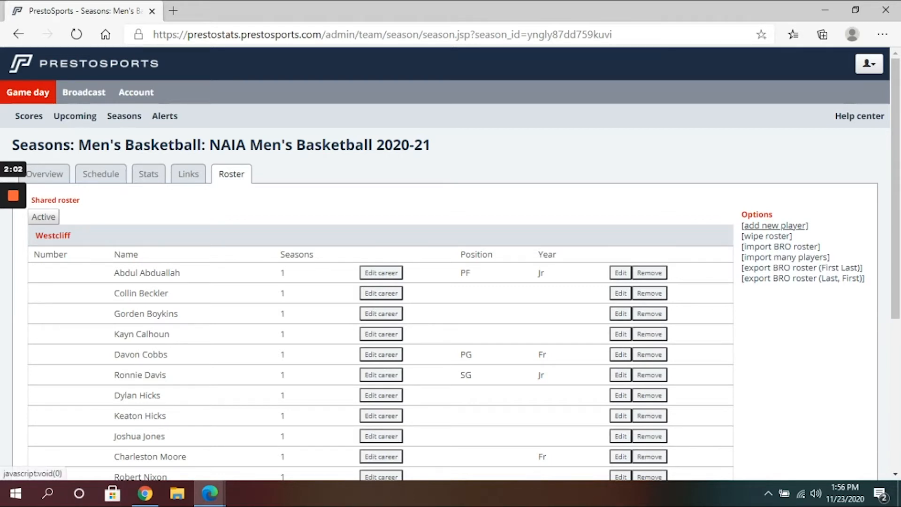
View the blank form for adding a new player, cancel it, and look over the roster entries.
{"action": "left_click", "coordinate": [774, 226]}
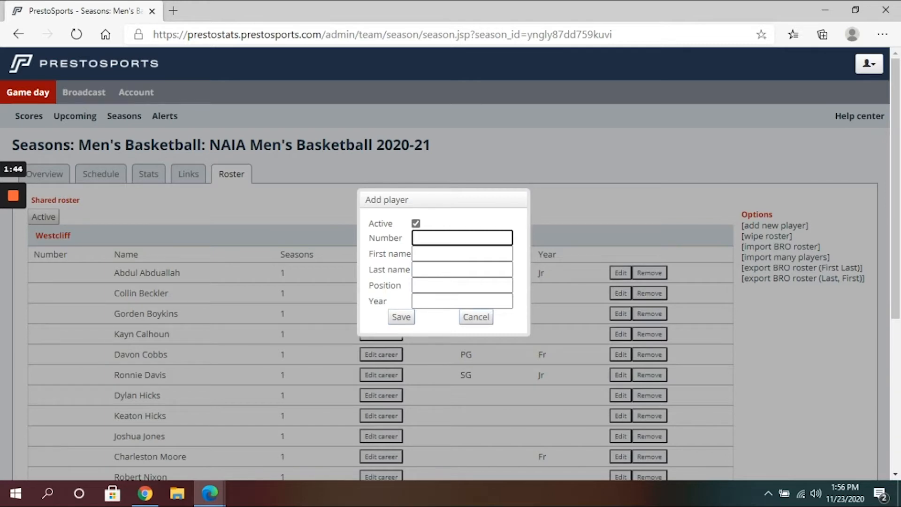
{"action": "left_click", "coordinate": [476, 317]}
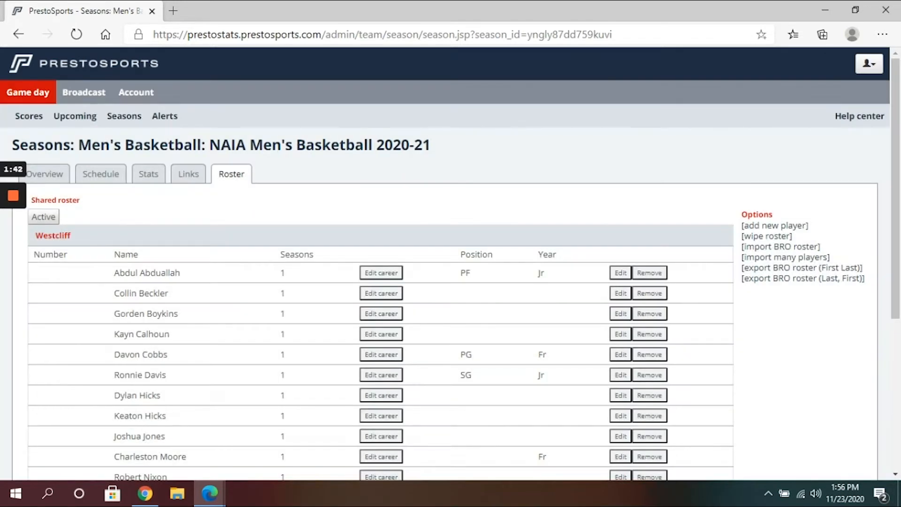
{"action": "scroll", "coordinate": [451, 281], "scroll_direction": "down", "scroll_amount": 5}
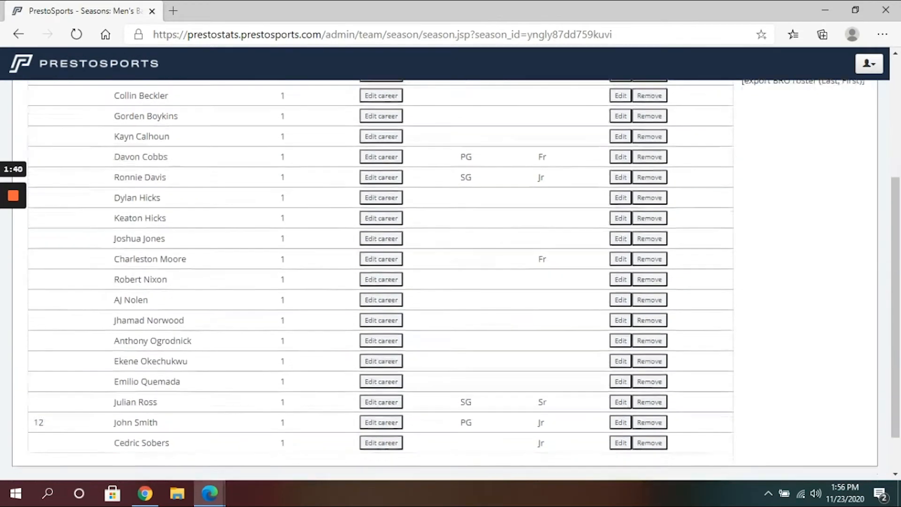
{"action": "scroll", "coordinate": [450, 281], "scroll_direction": "up", "scroll_amount": 3}
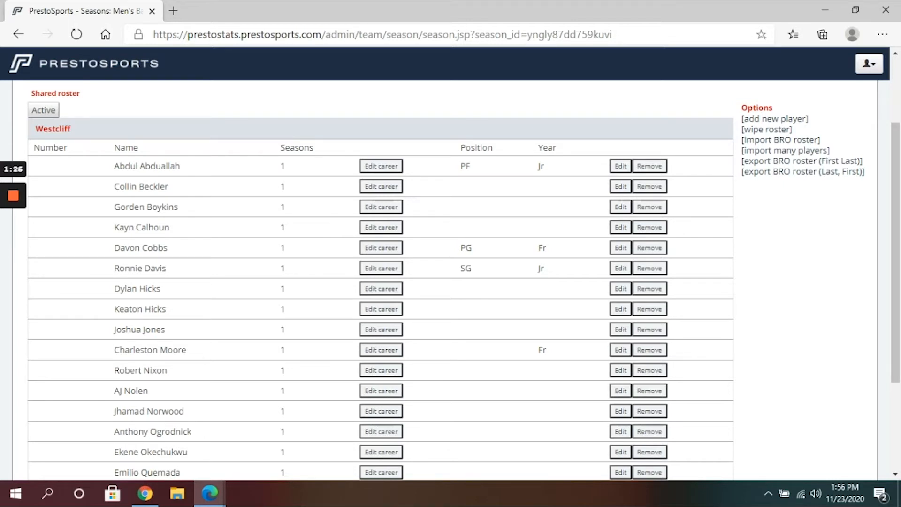
{"action": "scroll", "coordinate": [451, 282], "scroll_direction": "up", "scroll_amount": 2}
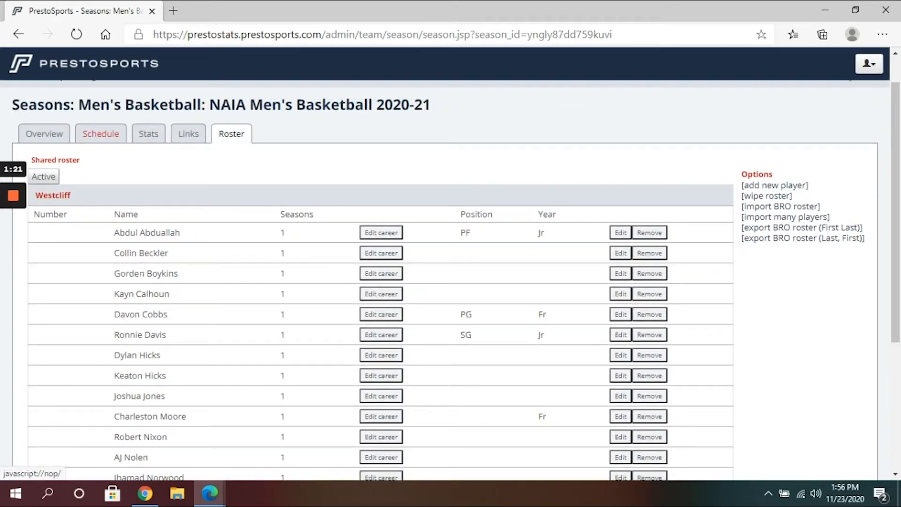
Examine the men's basketball season schedule through its final game.
{"action": "left_click", "coordinate": [100, 134]}
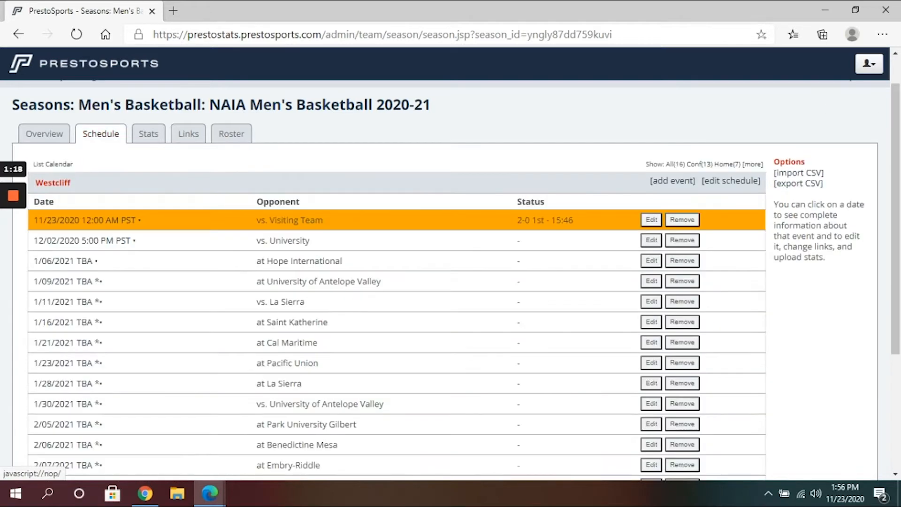
{"action": "scroll", "coordinate": [450, 277], "scroll_direction": "down", "scroll_amount": 3}
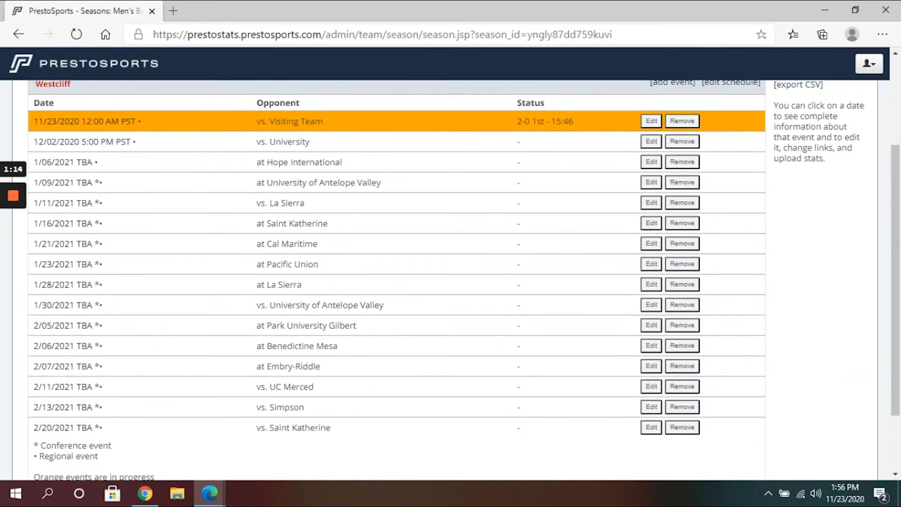
{"action": "scroll", "coordinate": [451, 276], "scroll_direction": "up", "scroll_amount": 2}
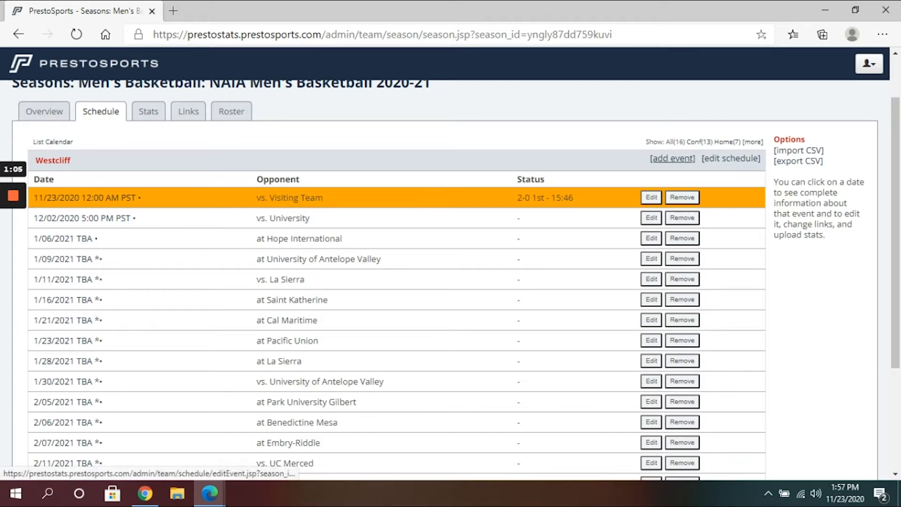
Examine the date, team, status and conference fields for adding a schedule event, and cancel without saving.
{"action": "left_click", "coordinate": [672, 158]}
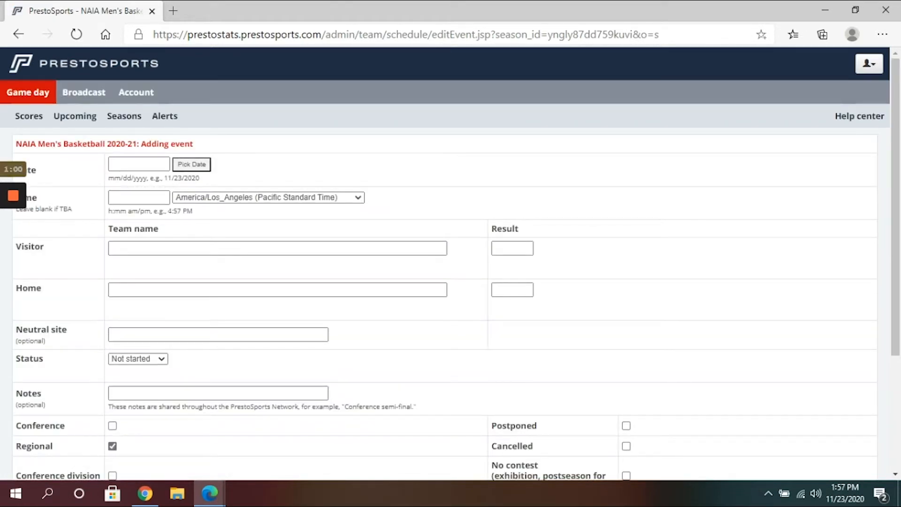
{"action": "left_click", "coordinate": [139, 164]}
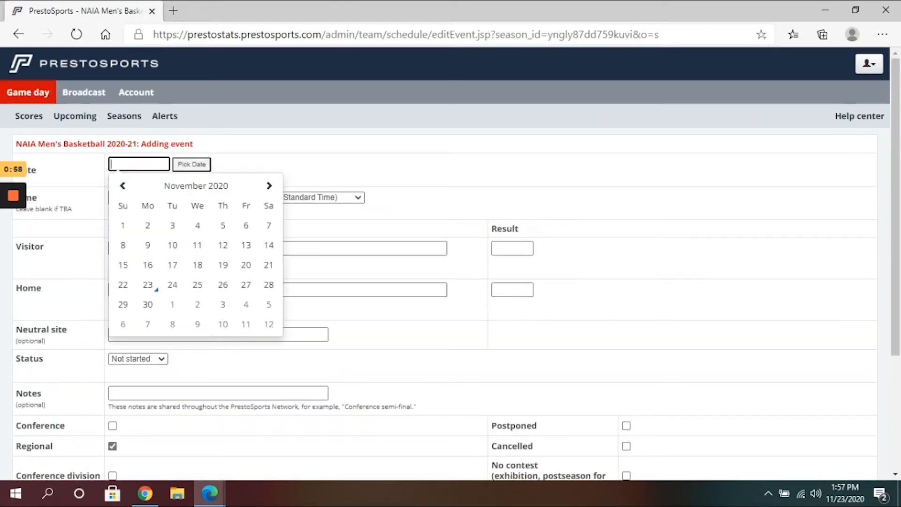
{"action": "left_click", "coordinate": [192, 164]}
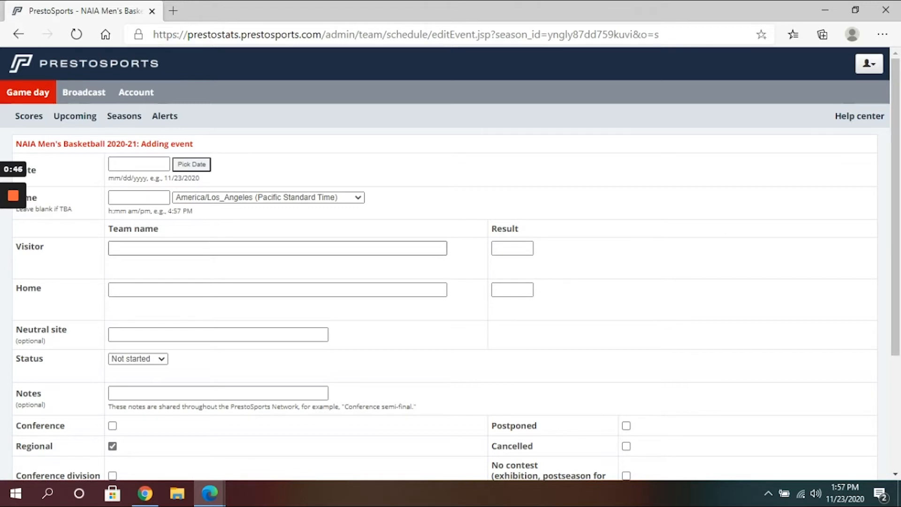
{"action": "left_click", "coordinate": [277, 248]}
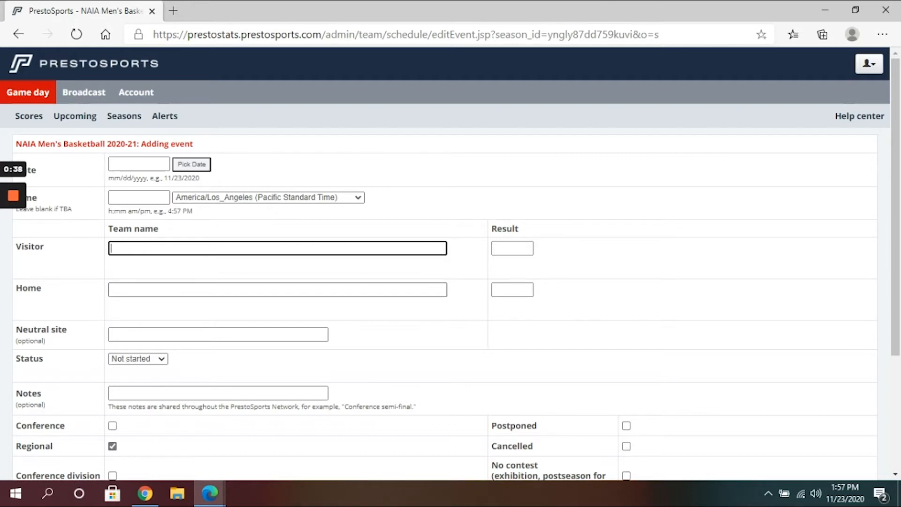
{"action": "left_click", "coordinate": [277, 290]}
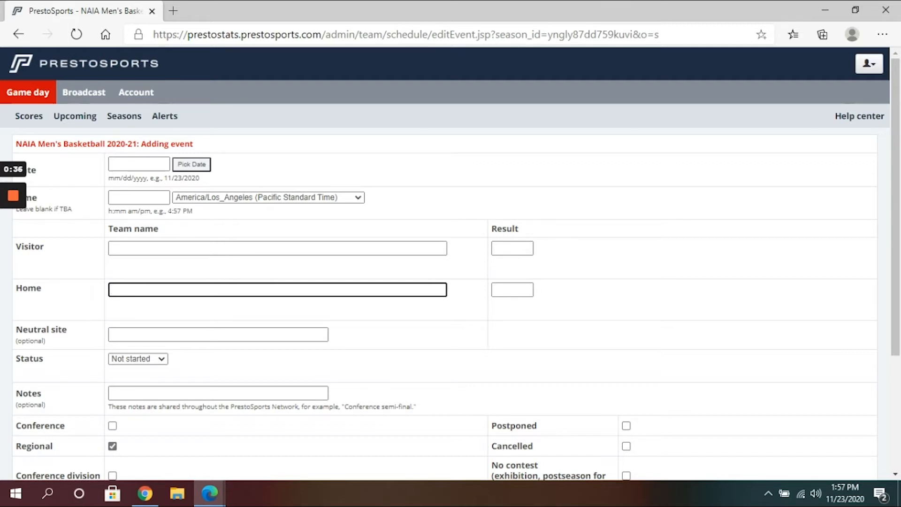
{"action": "scroll", "coordinate": [451, 270], "scroll_direction": "down", "scroll_amount": 2}
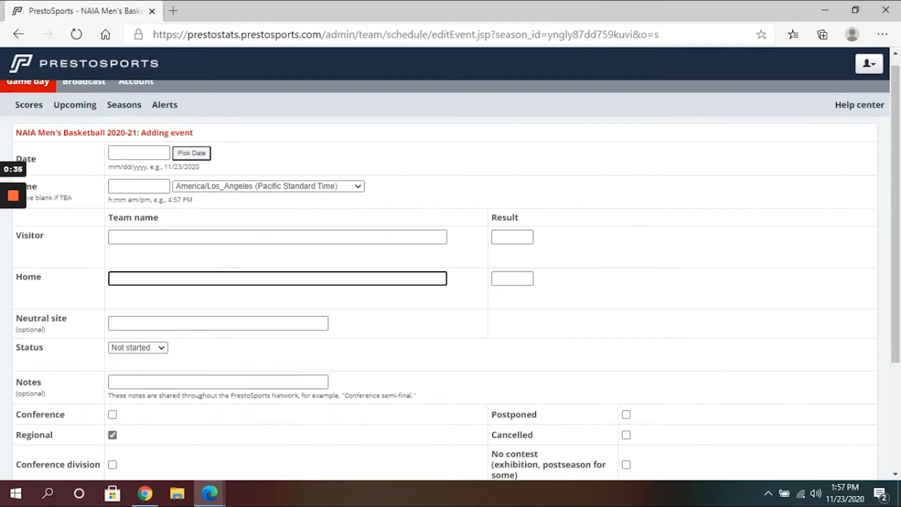
{"action": "scroll", "coordinate": [450, 270], "scroll_direction": "down", "scroll_amount": 1}
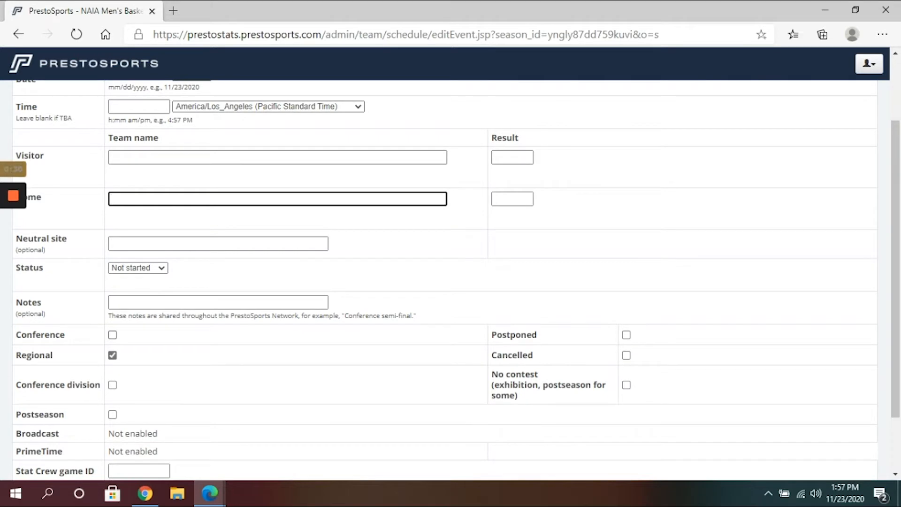
{"action": "scroll", "coordinate": [450, 269], "scroll_direction": "down", "scroll_amount": 2}
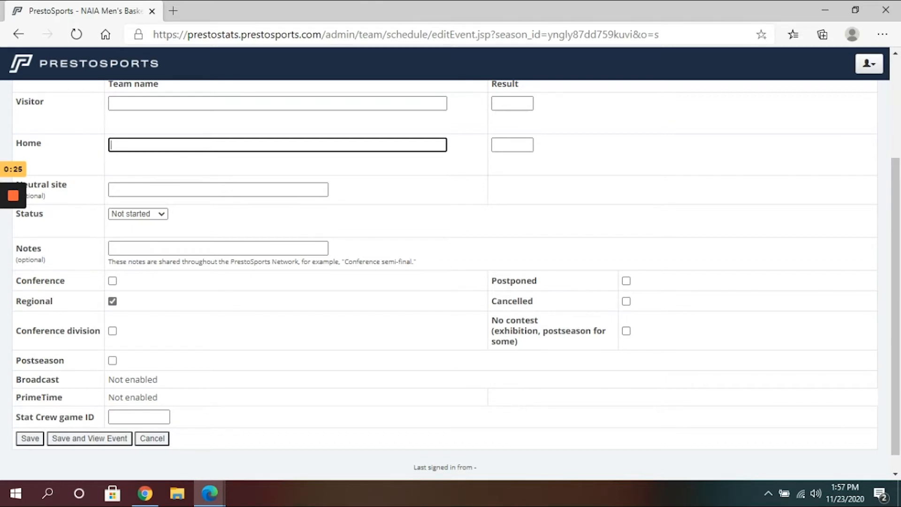
{"action": "scroll", "coordinate": [450, 280], "scroll_direction": "down", "scroll_amount": 1}
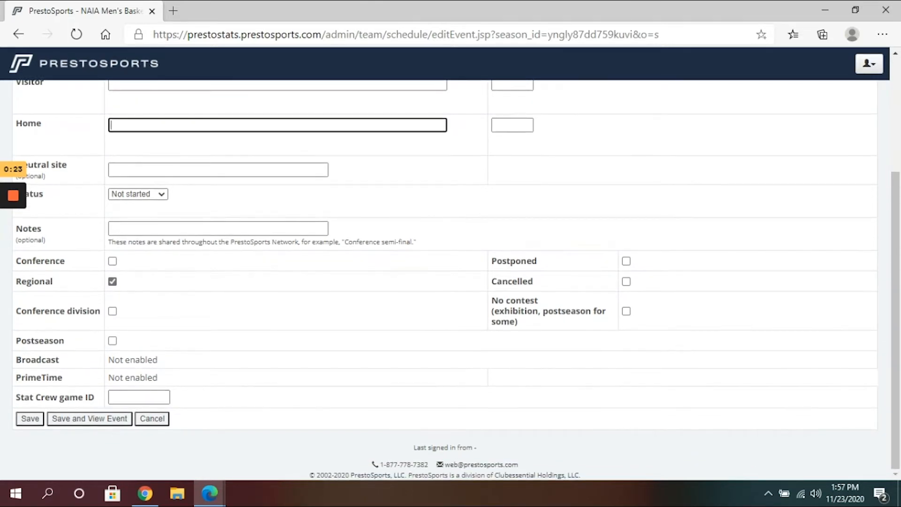
{"action": "left_click", "coordinate": [152, 418]}
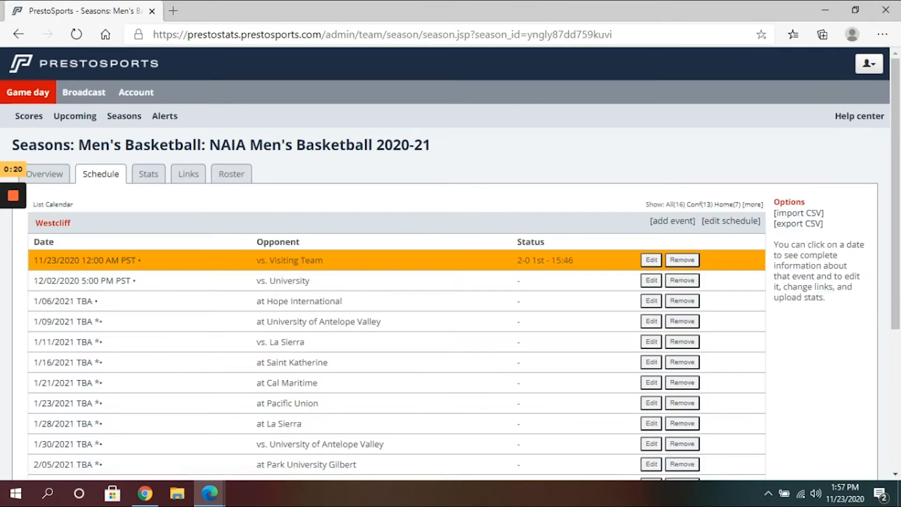
{"action": "scroll", "coordinate": [450, 281], "scroll_direction": "down", "scroll_amount": 1}
{"action": "scroll", "coordinate": [450, 281], "scroll_direction": "up", "scroll_amount": 1}
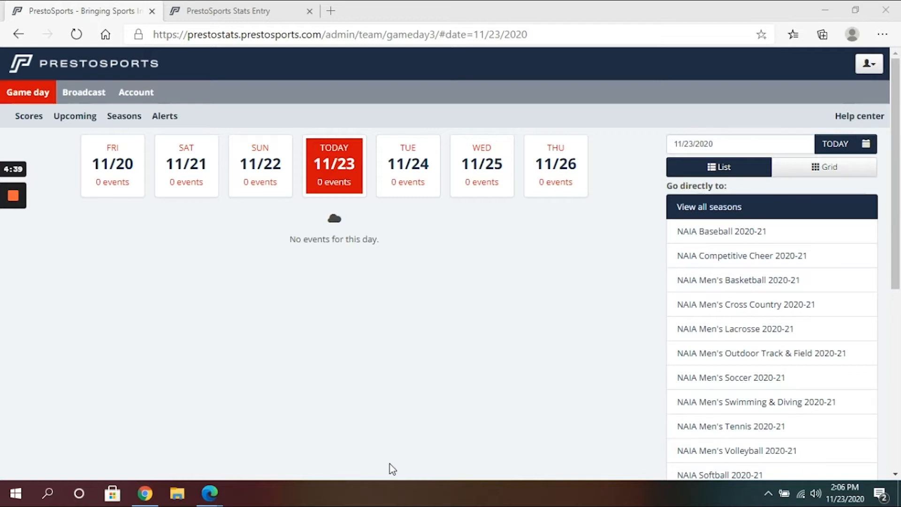
Open the 12/02/2020 men's basketball game against University and switch to its PrestoSports Stats Entry page.
{"action": "left_click", "coordinate": [702, 281]}
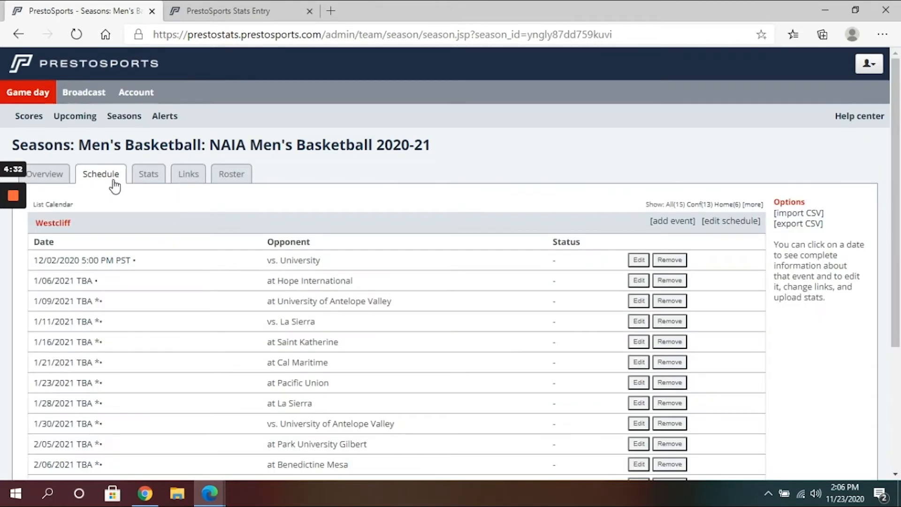
{"action": "left_click", "coordinate": [114, 261]}
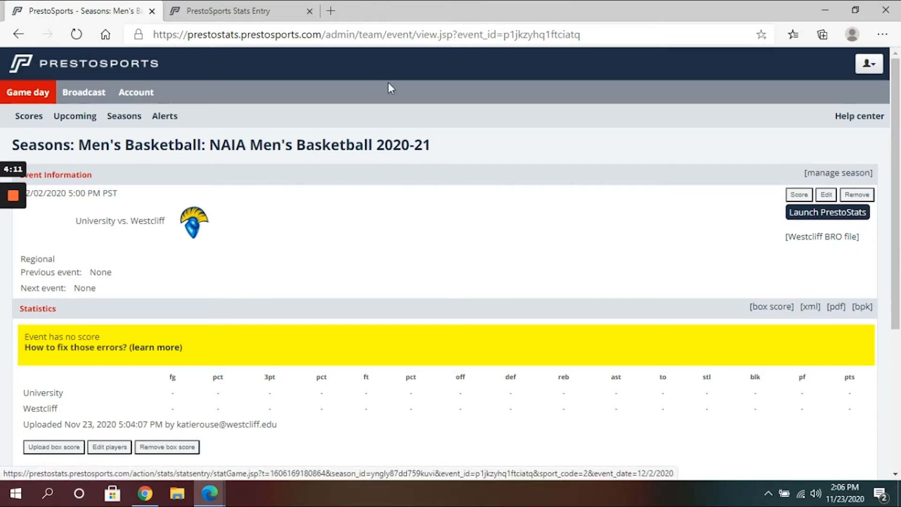
{"action": "left_click", "coordinate": [243, 11]}
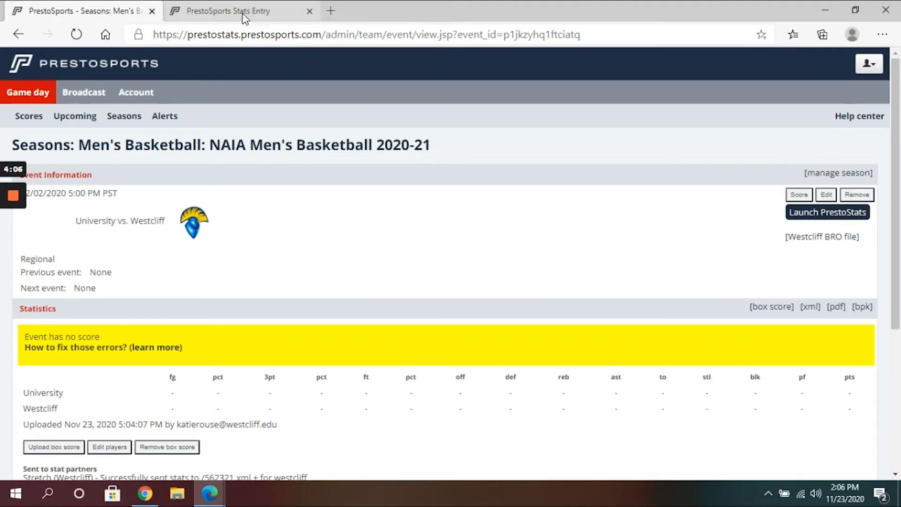
{"action": "left_click", "coordinate": [468, 125]}
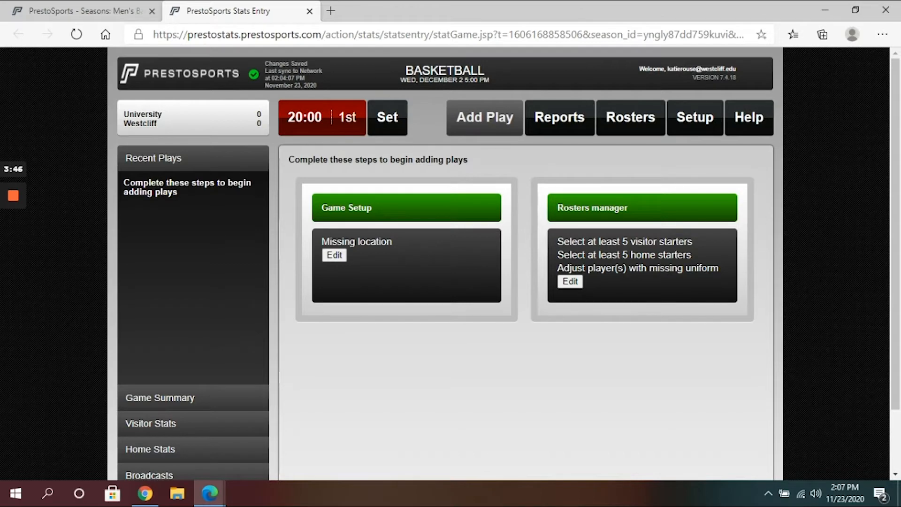
Edit the game setup and set both the visitor and home team win-loss records to 0-0.
{"action": "left_click", "coordinate": [334, 255]}
{"action": "scroll", "coordinate": [503, 265], "scroll_direction": "down", "scroll_amount": 1}
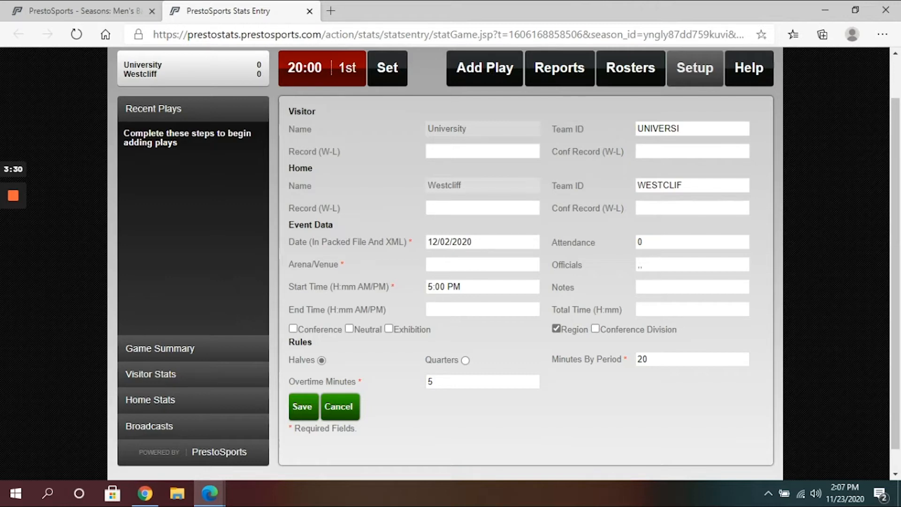
{"action": "left_click", "coordinate": [482, 151]}
{"action": "type", "text": "0-0"}
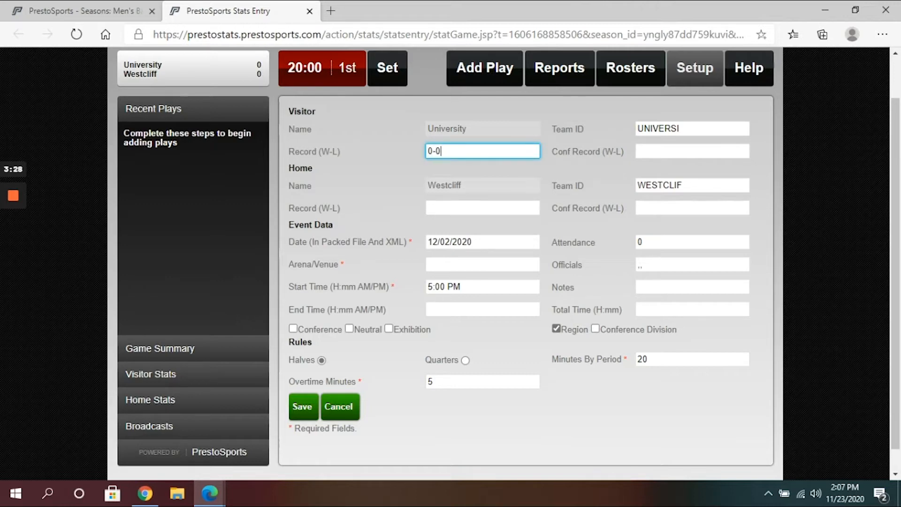
{"action": "left_click", "coordinate": [483, 207]}
{"action": "type", "text": "0-0"}
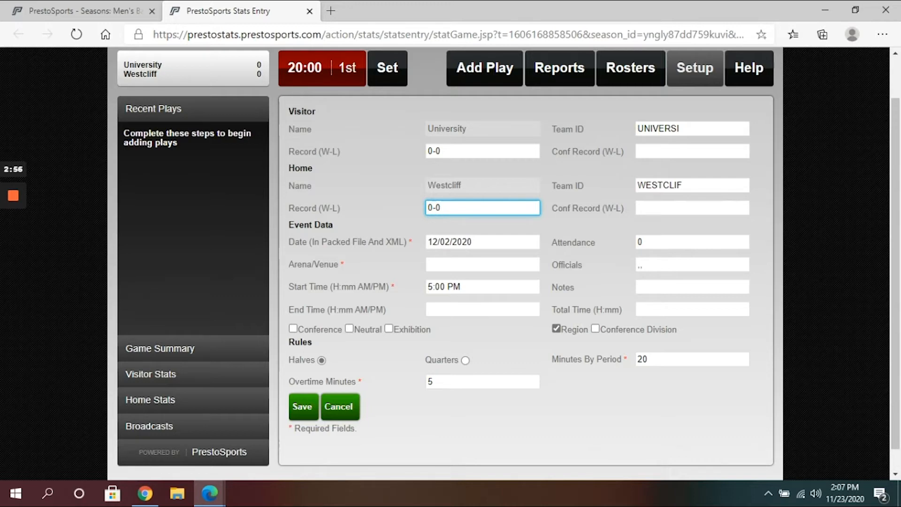
Set the arena/venue to Westcliff University, try the Conference option, and save the game setup.
{"action": "left_click", "coordinate": [483, 264]}
{"action": "type", "text": "We"}
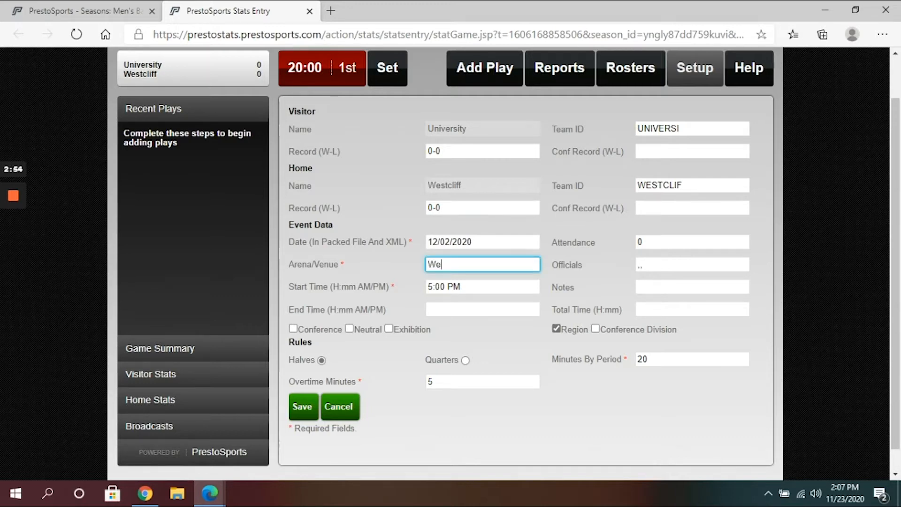
{"action": "type", "text": "stcliff University"}
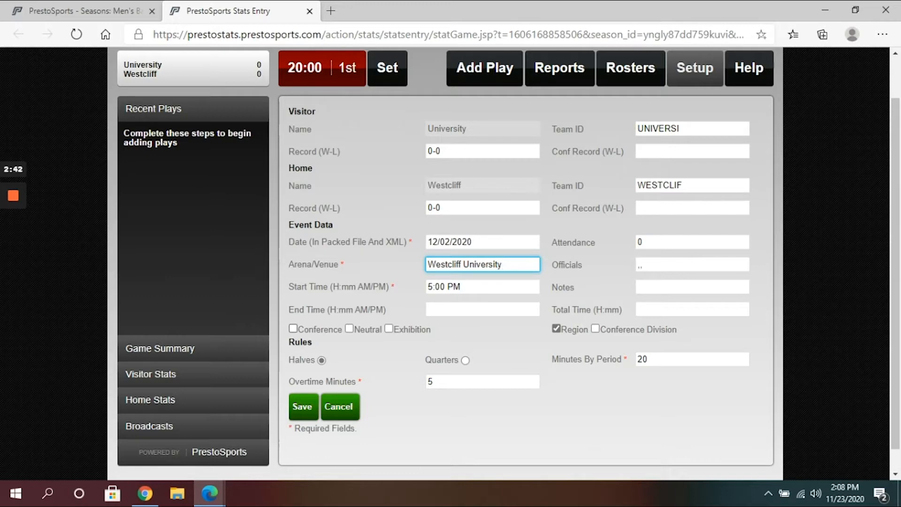
{"action": "left_click", "coordinate": [293, 328]}
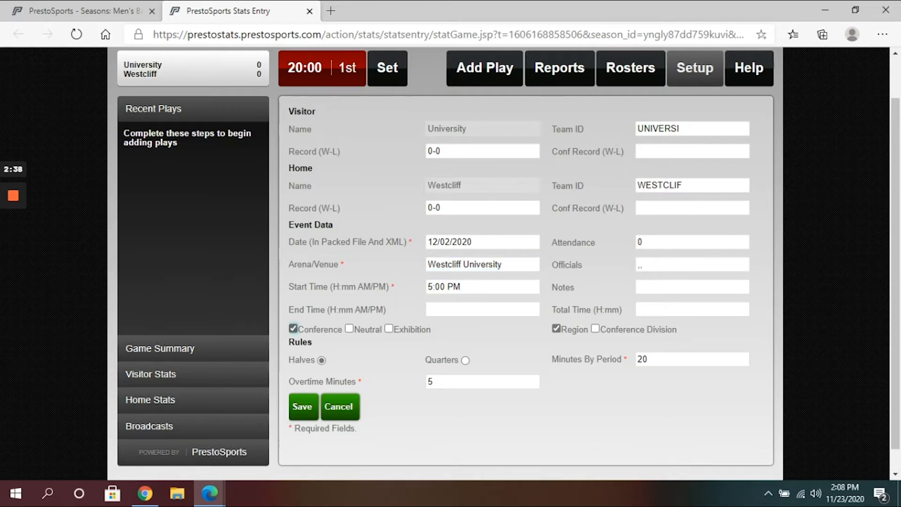
{"action": "left_click", "coordinate": [293, 329]}
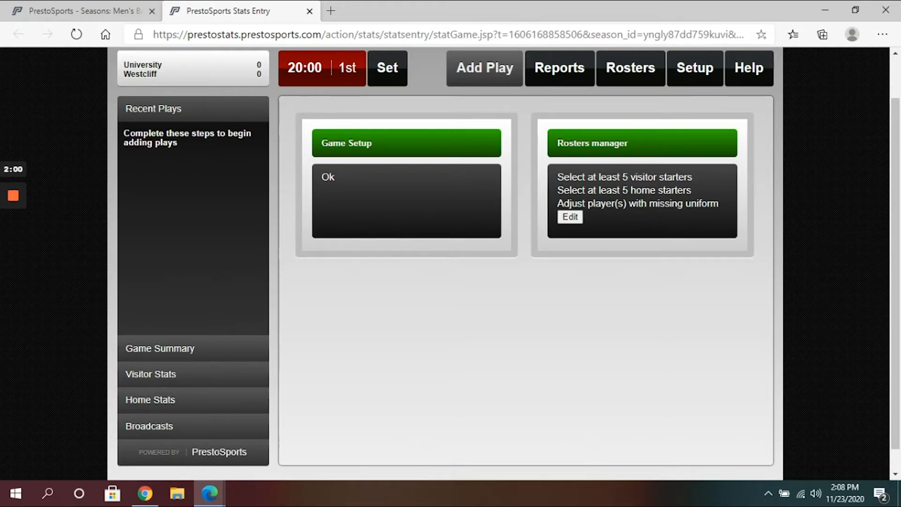
Add a player with uniform number 02 and the player's name to the University game roster.
{"action": "left_click", "coordinate": [630, 68]}
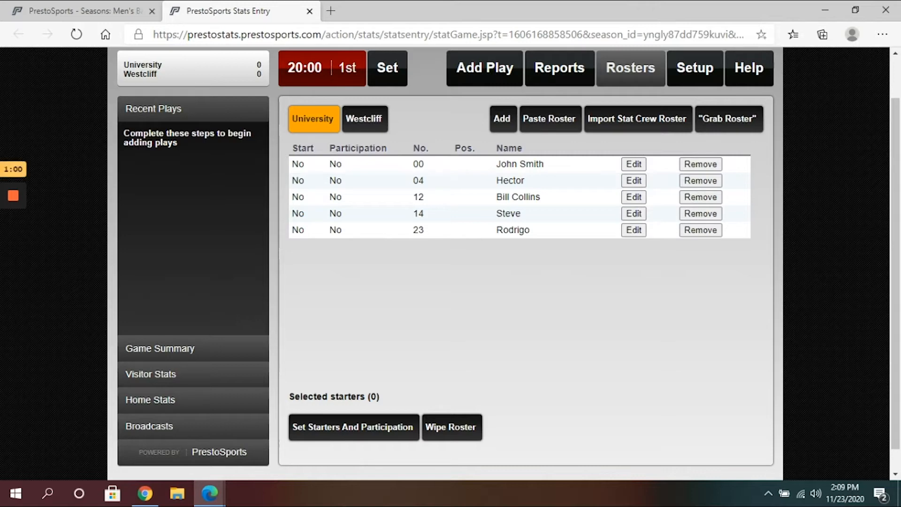
{"action": "left_click", "coordinate": [503, 118]}
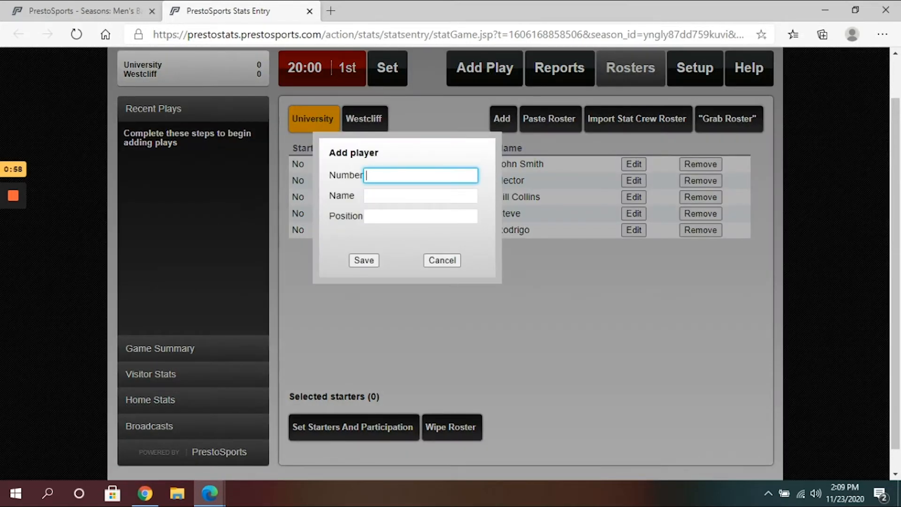
{"action": "type", "text": "02"}
{"action": "key", "text": "Tab"}
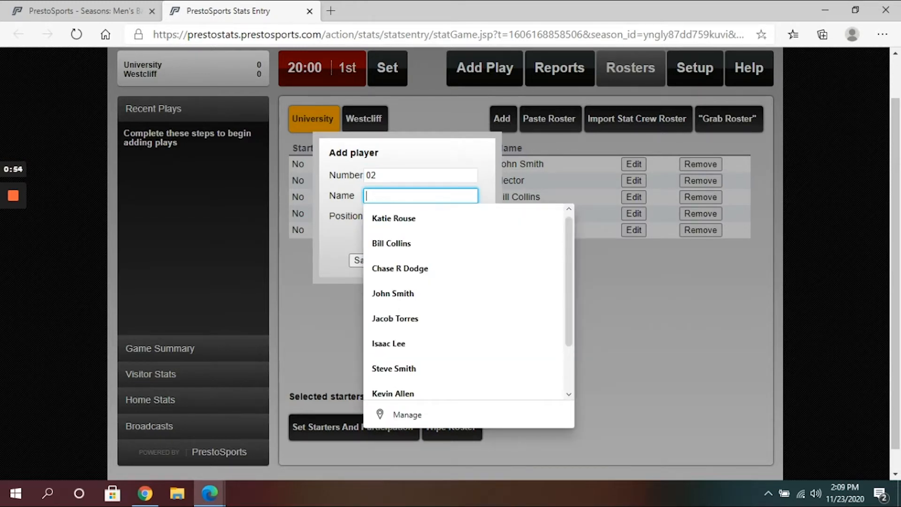
{"action": "type", "text": "Joe"}
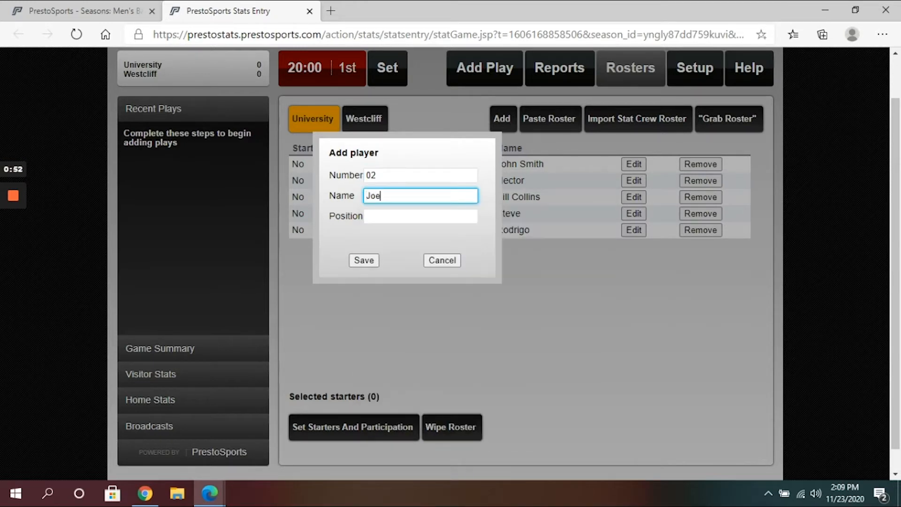
{"action": "key", "text": "Return"}
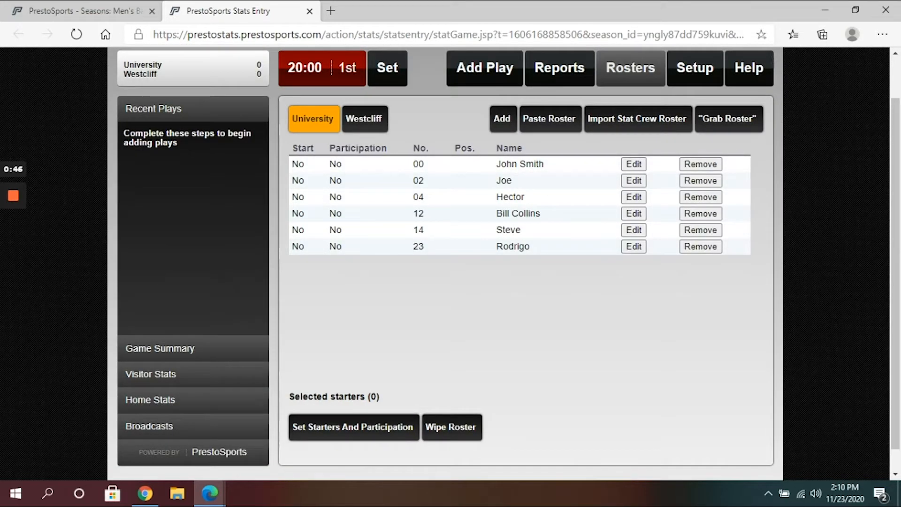
Remove the player without a uniform number from the Westcliff game roster.
{"action": "left_click", "coordinate": [365, 118]}
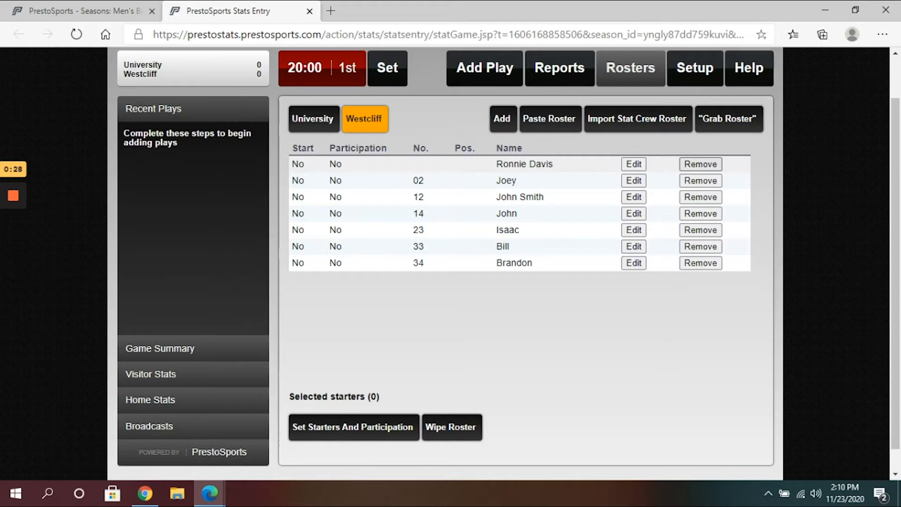
{"action": "left_click", "coordinate": [700, 164]}
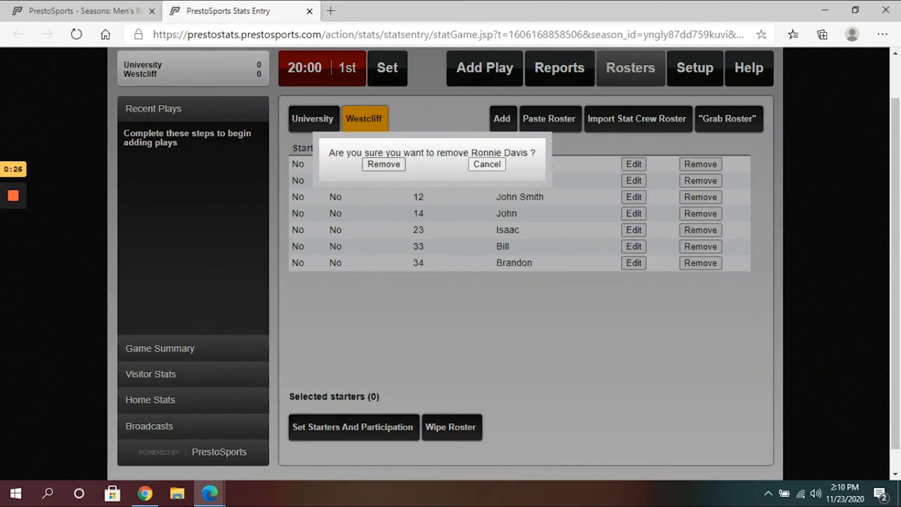
{"action": "left_click", "coordinate": [383, 165]}
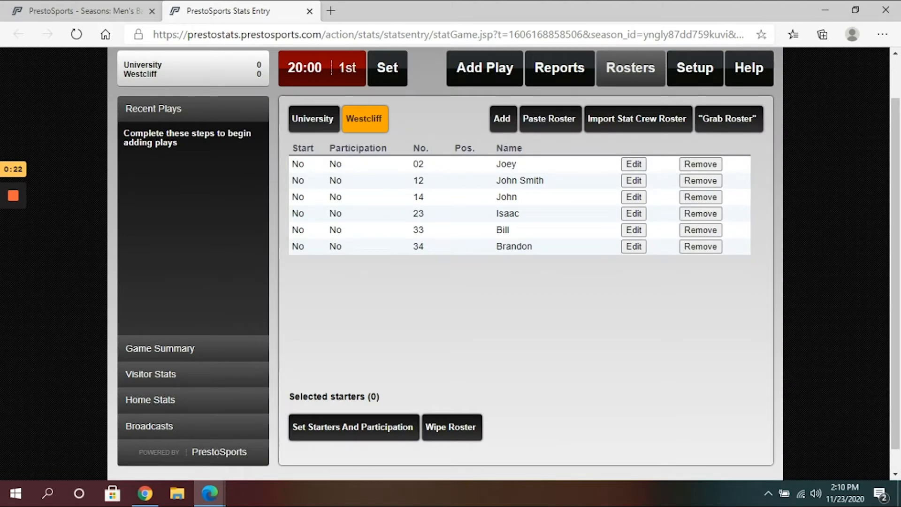
Mark Westcliff players 02, 12, 14, 23 and 33 as starters.
{"action": "left_click", "coordinate": [353, 427]}
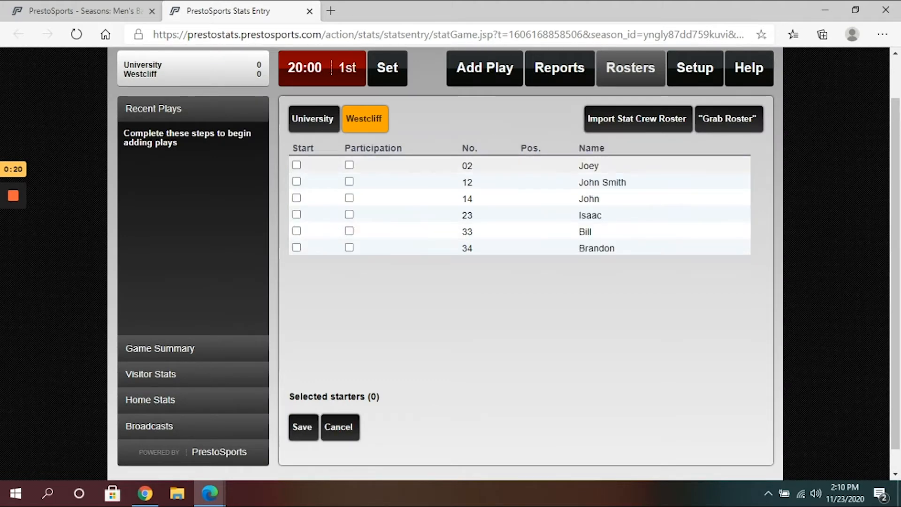
{"action": "left_click", "coordinate": [296, 165]}
{"action": "left_click", "coordinate": [297, 181]}
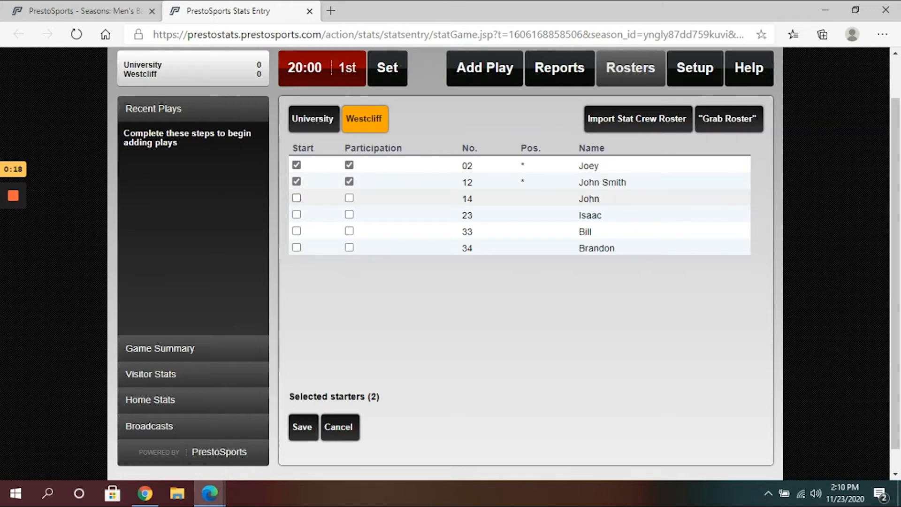
{"action": "left_click", "coordinate": [296, 198]}
{"action": "left_click", "coordinate": [296, 214]}
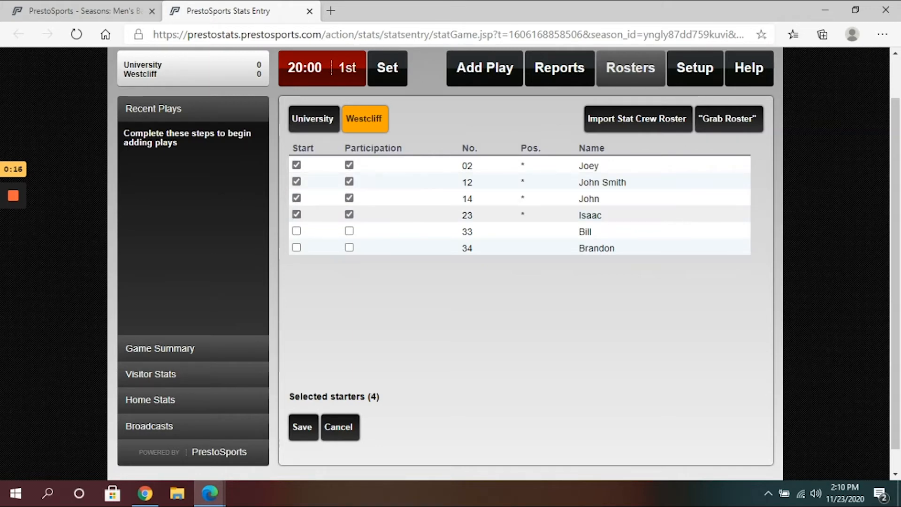
{"action": "left_click", "coordinate": [297, 231]}
Mark University players 00, 02, 04, 12 and 14 as starters and save the starters and participation.
{"action": "left_click", "coordinate": [313, 118]}
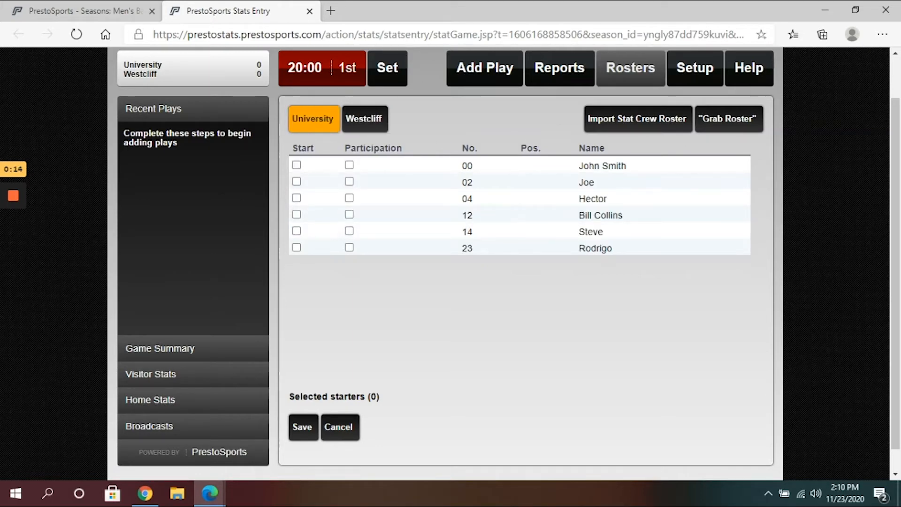
{"action": "left_click", "coordinate": [297, 165]}
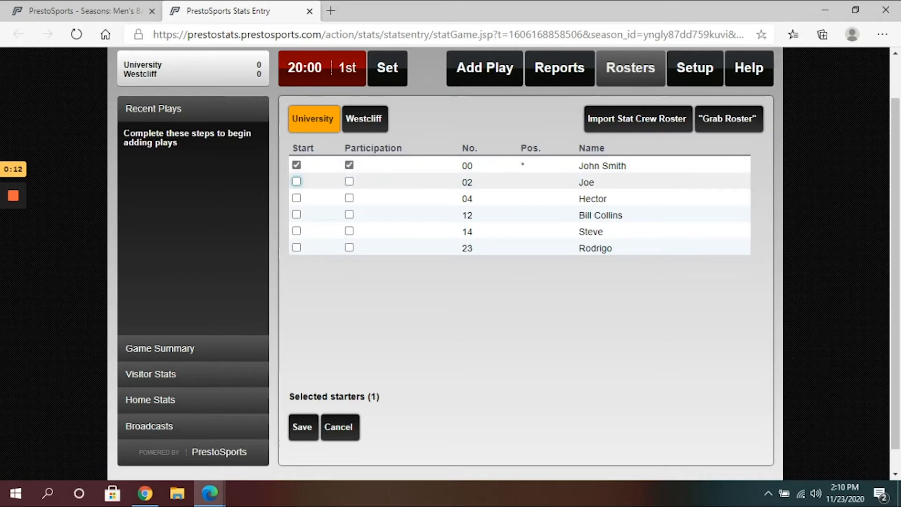
{"action": "left_click", "coordinate": [296, 181]}
{"action": "left_click", "coordinate": [297, 197]}
{"action": "left_click", "coordinate": [296, 214]}
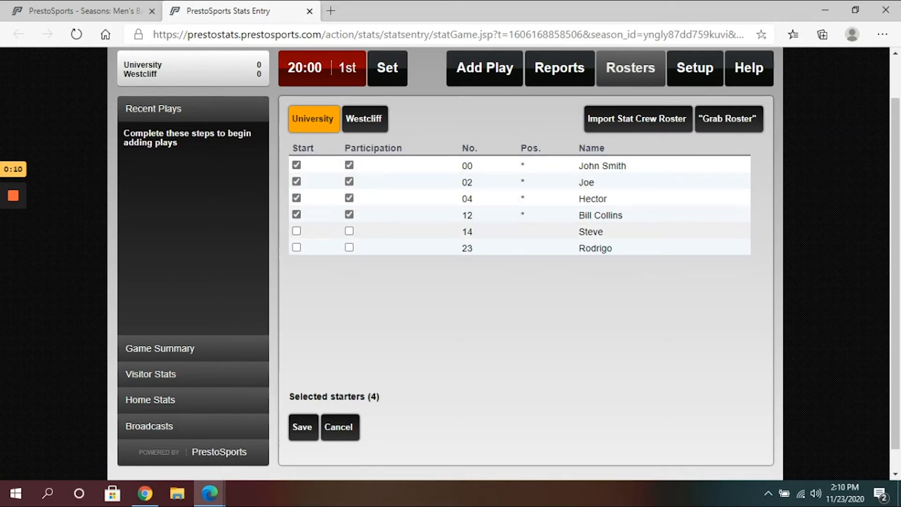
{"action": "left_click", "coordinate": [297, 230]}
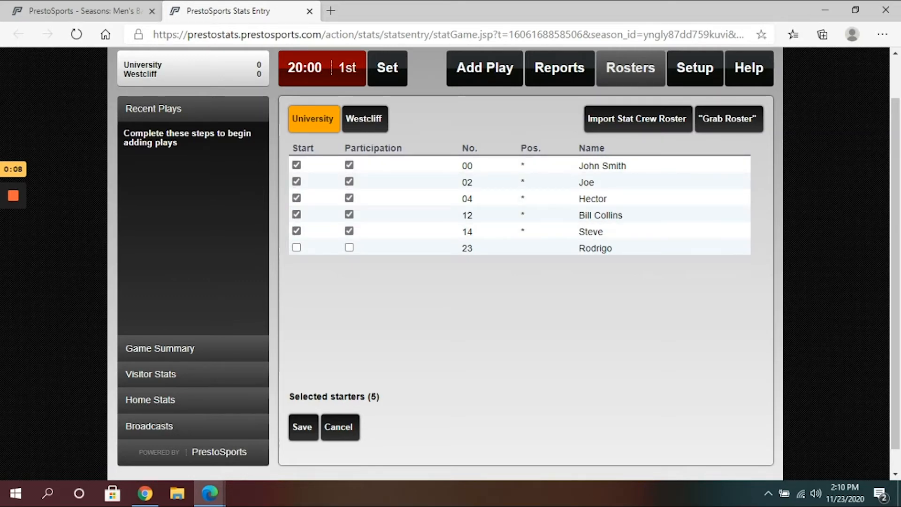
{"action": "left_click", "coordinate": [303, 427]}
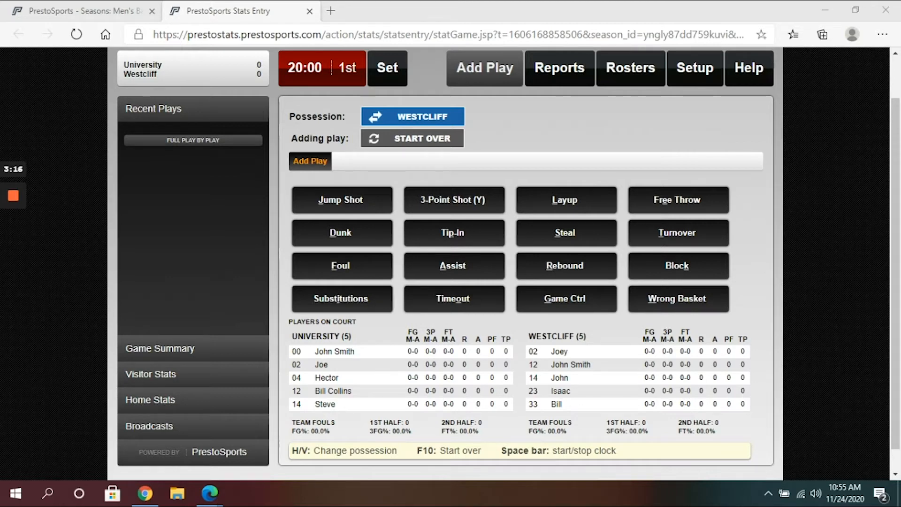
Record a missed jump shot by Westcliff 02 with a defensive rebound by University 12.
{"action": "scroll", "coordinate": [444, 263], "scroll_direction": "up", "scroll_amount": 1}
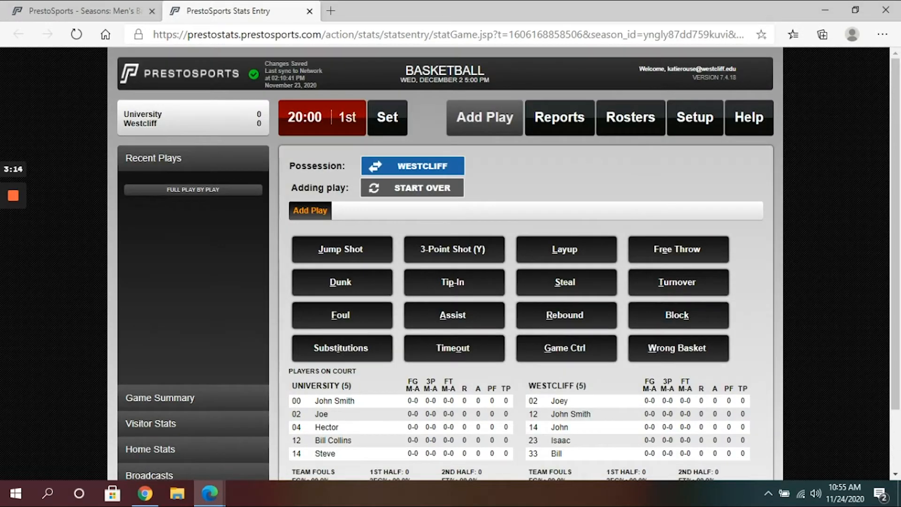
{"action": "key", "text": "j"}
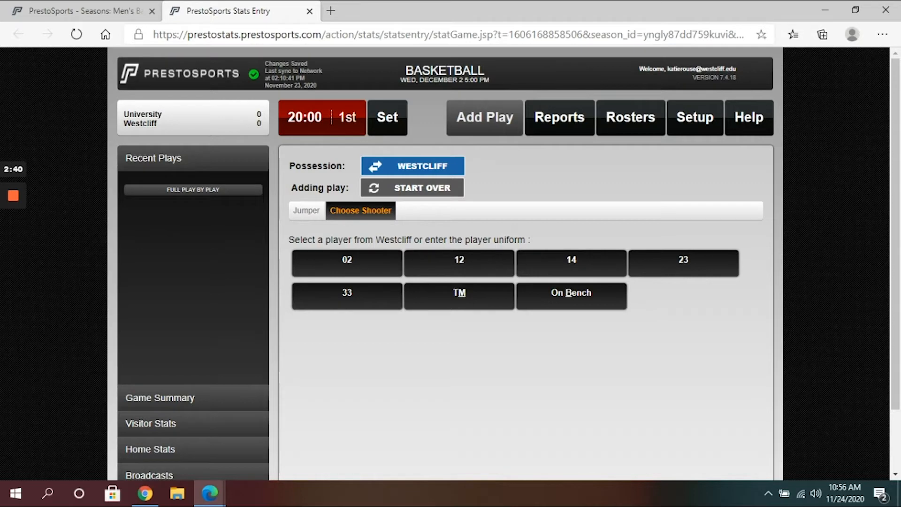
{"action": "type", "text": "02"}
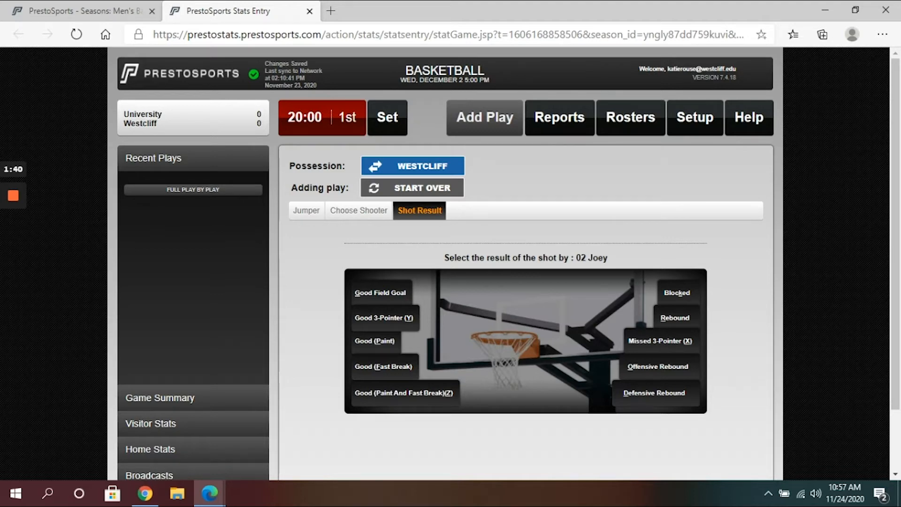
{"action": "key", "text": "r"}
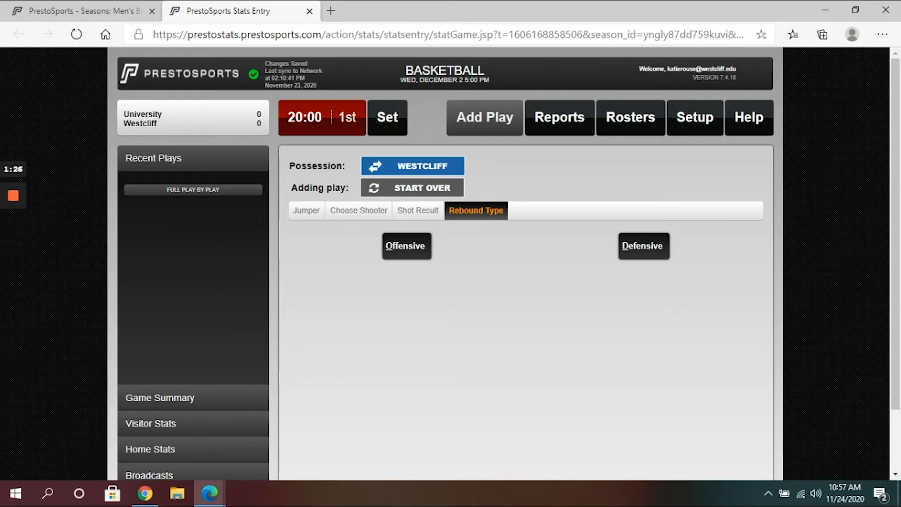
{"action": "key", "text": "d"}
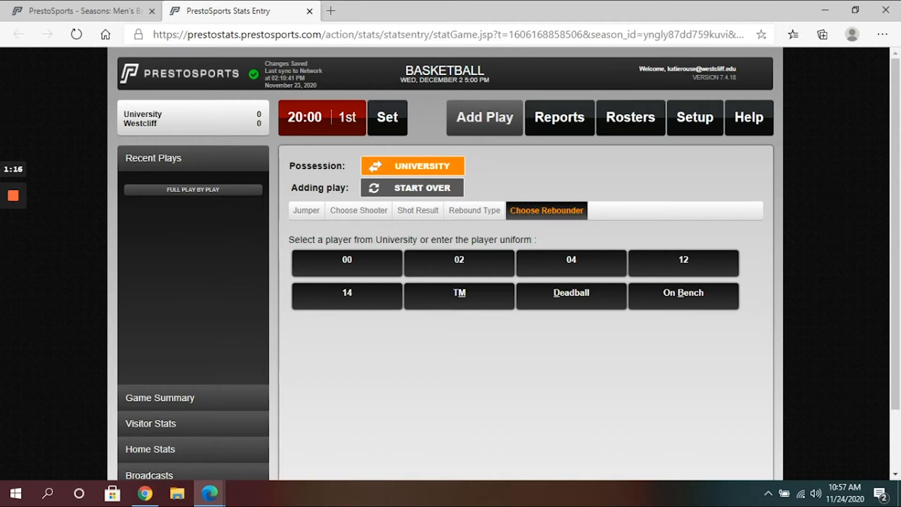
{"action": "type", "text": "12"}
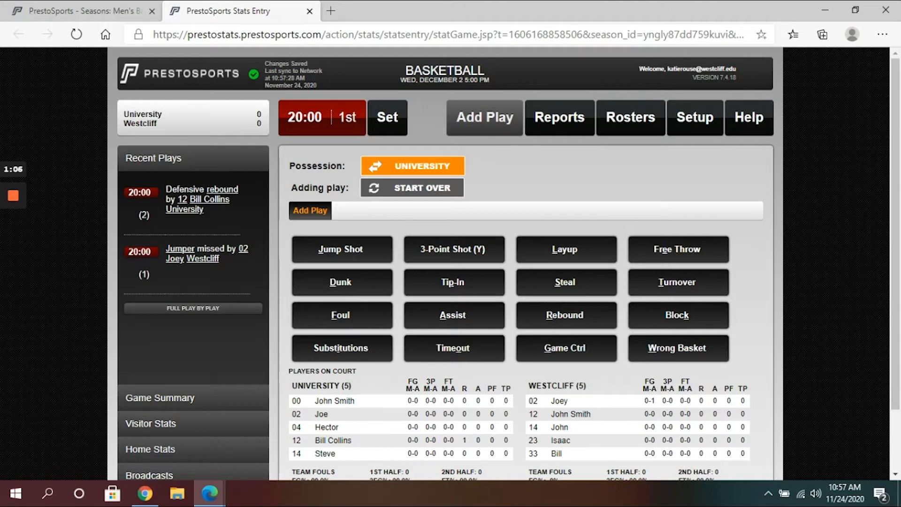
Record a good field goal on a jump shot by University 02, assisted by University 04.
{"action": "key", "text": "j"}
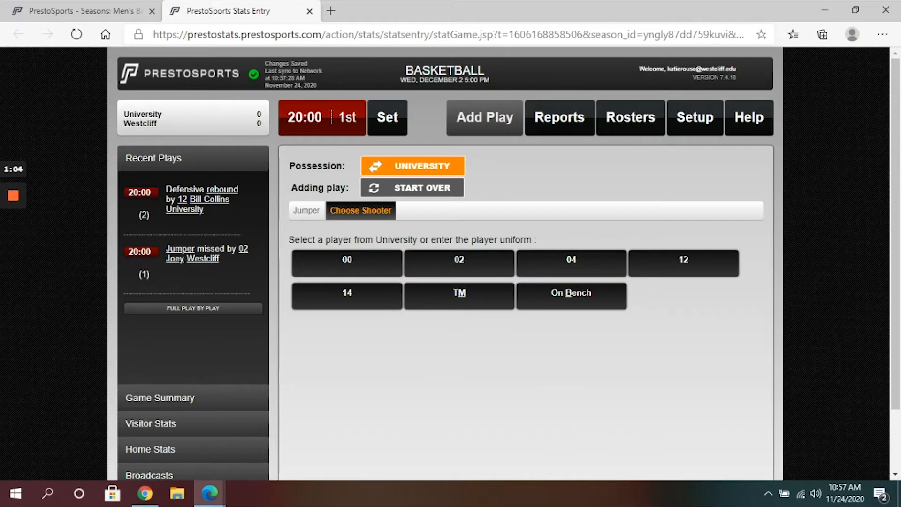
{"action": "key", "text": "0"}
{"action": "key", "text": "2"}
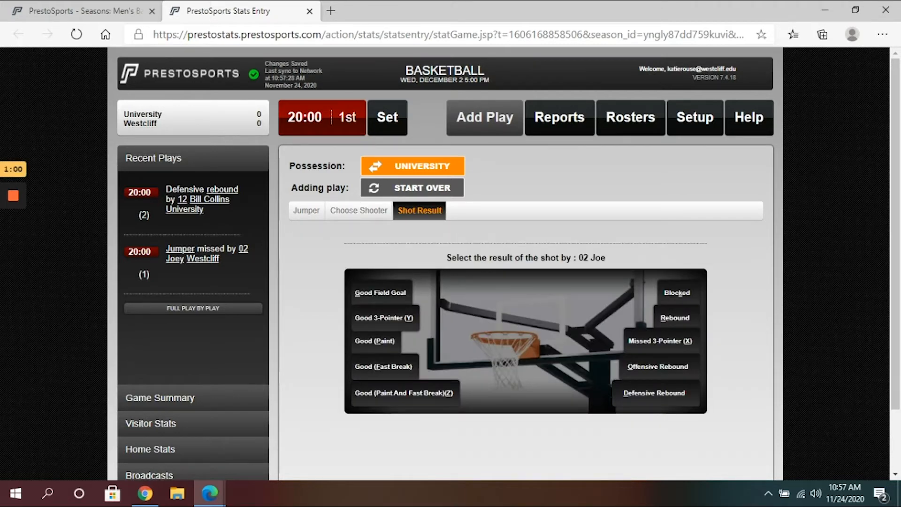
{"action": "key", "text": "g"}
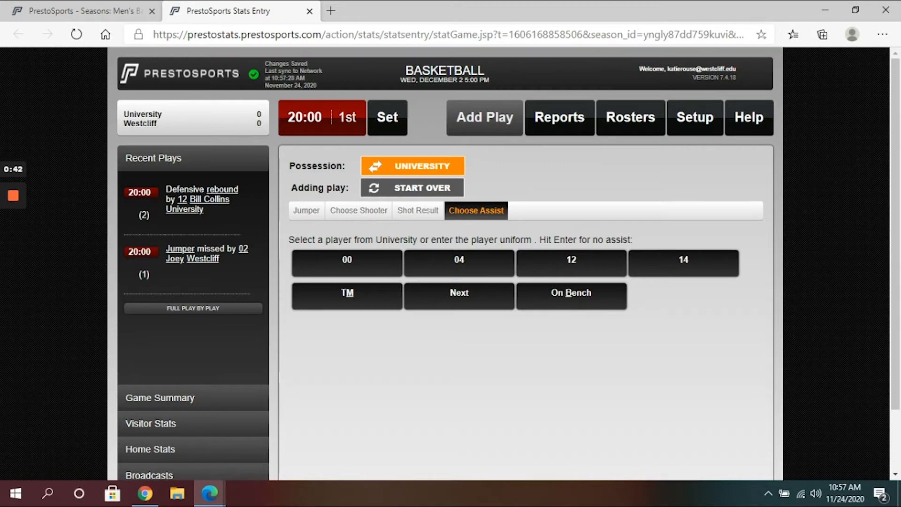
{"action": "type", "text": "04"}
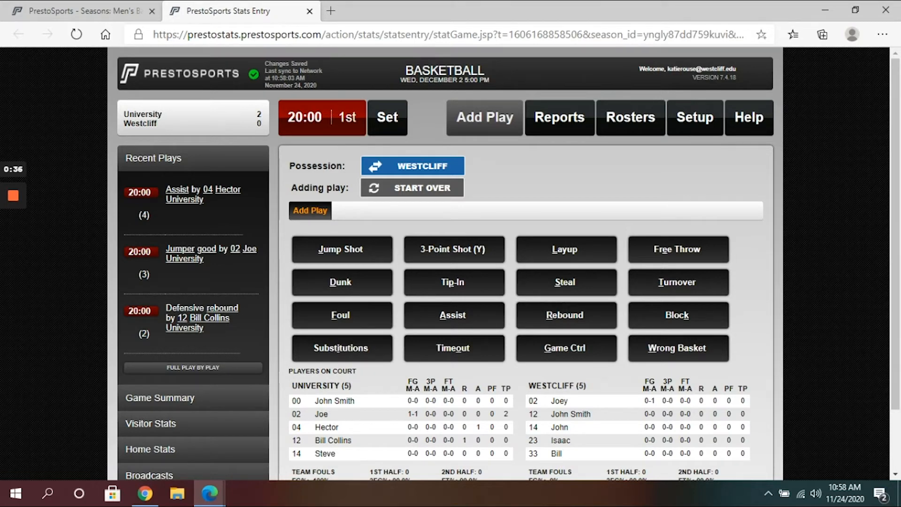
Record a jump shot by Westcliff 12 blocked by University 12, with an offensive rebound by Westcliff 12.
{"action": "type", "text": "j"}
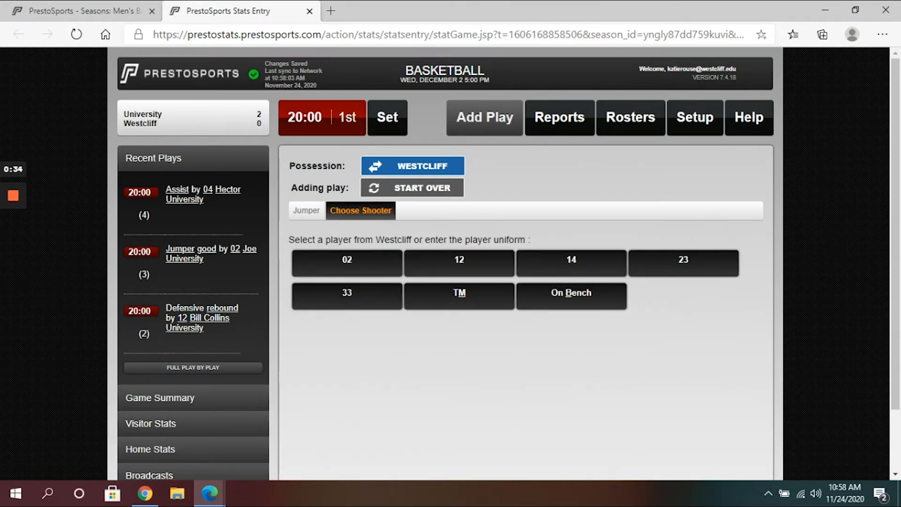
{"action": "type", "text": "12"}
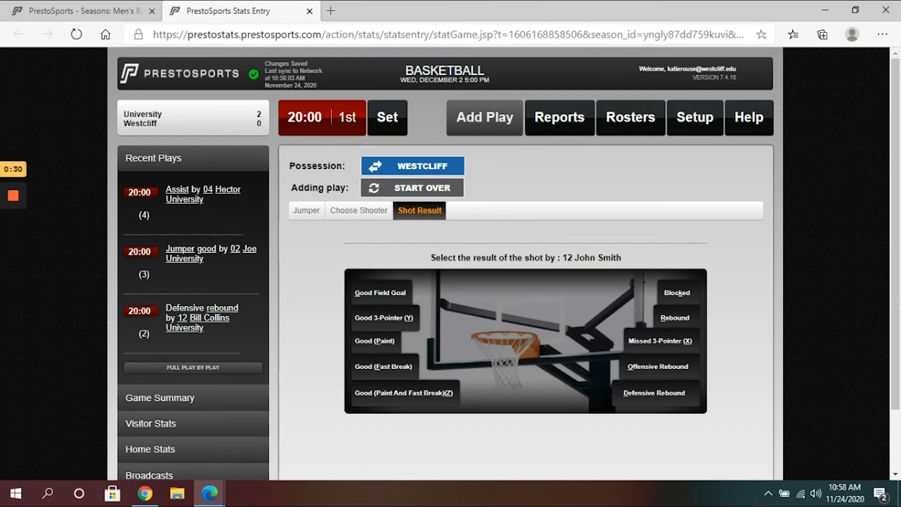
{"action": "type", "text": "k"}
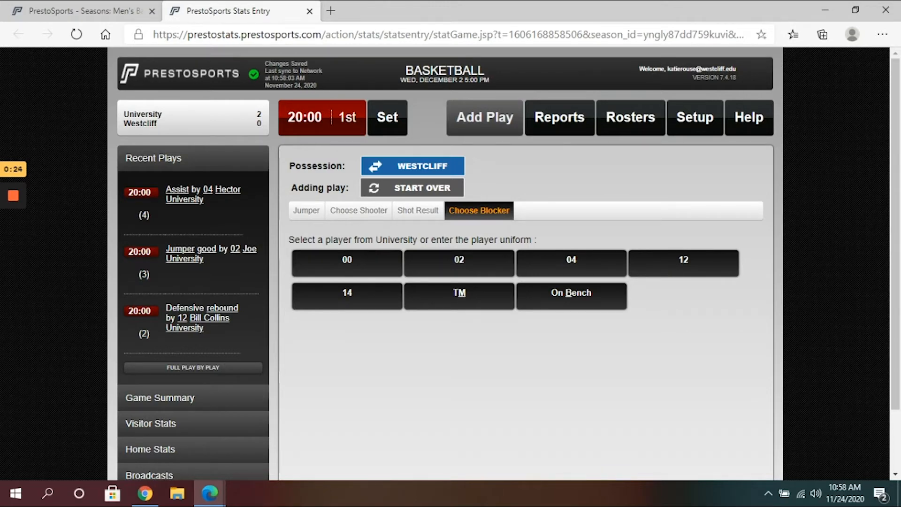
{"action": "type", "text": "12"}
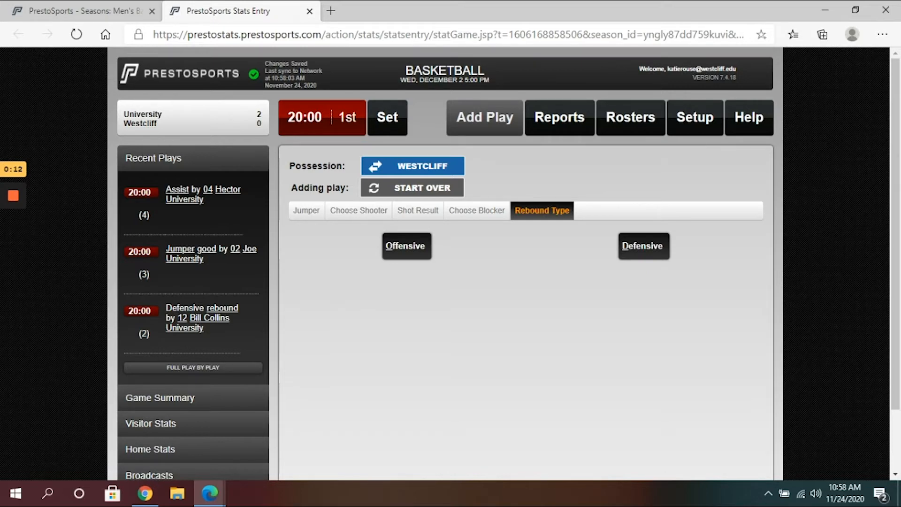
{"action": "type", "text": "o"}
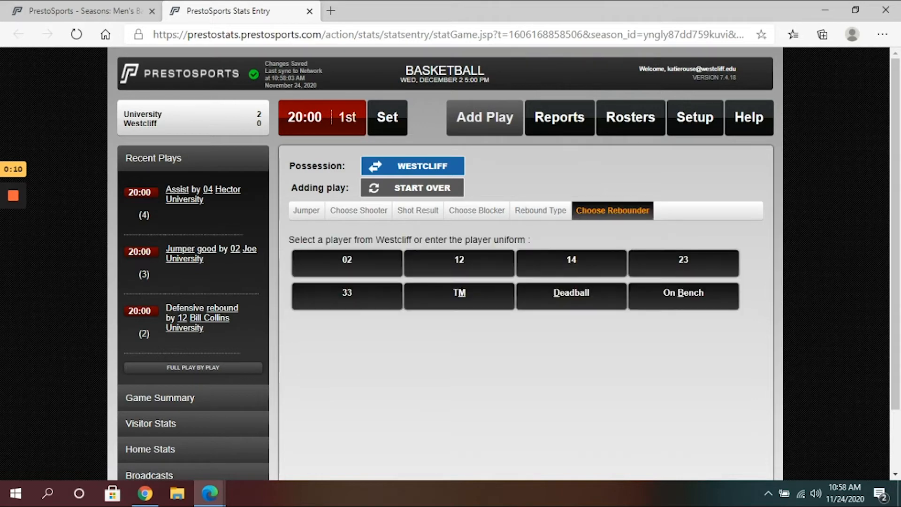
{"action": "type", "text": "12"}
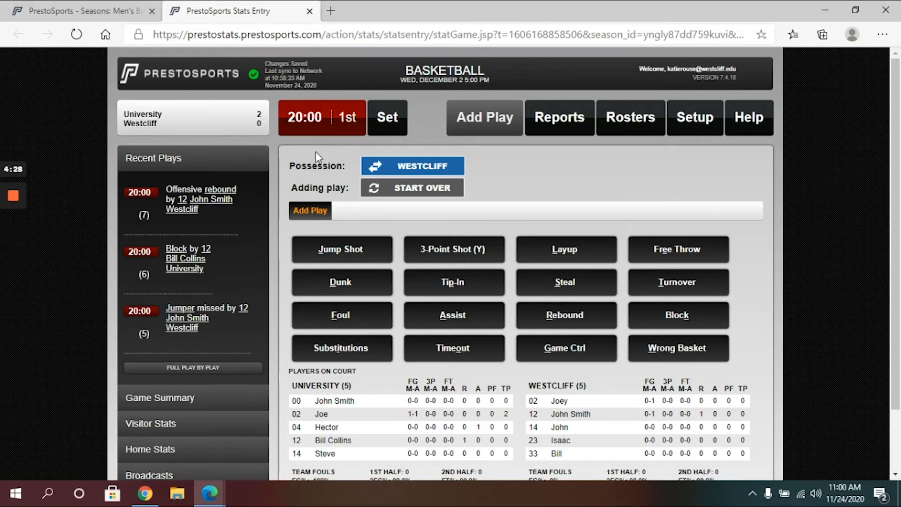
Start the first-half game clock, stop it, and start it running again.
{"action": "key", "text": "space"}
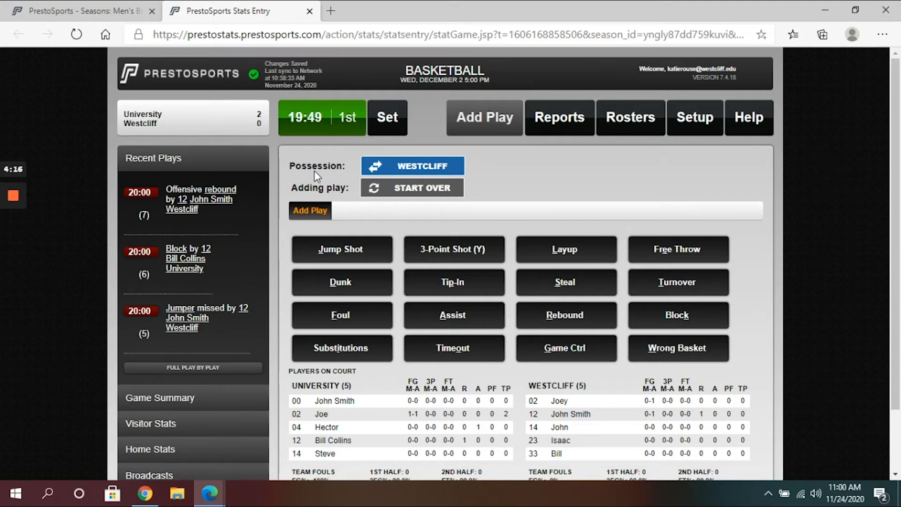
{"action": "key", "text": "space"}
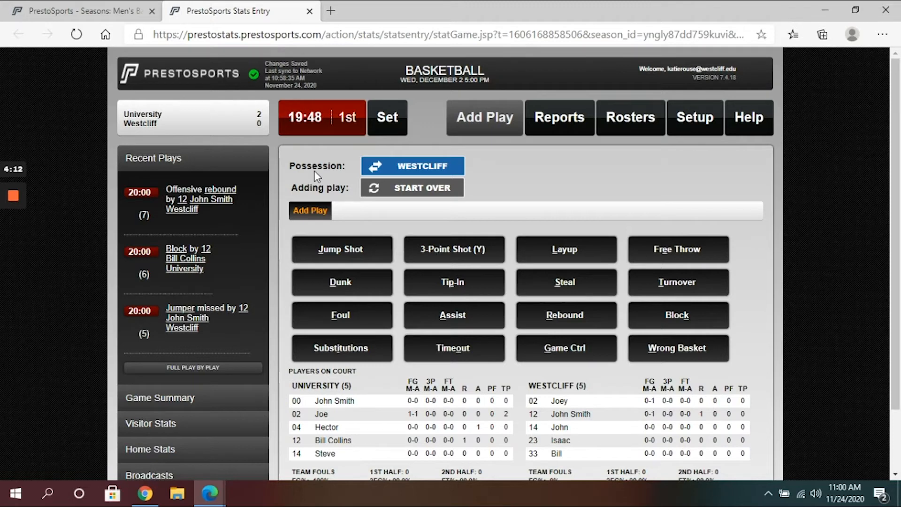
{"action": "key", "text": "space"}
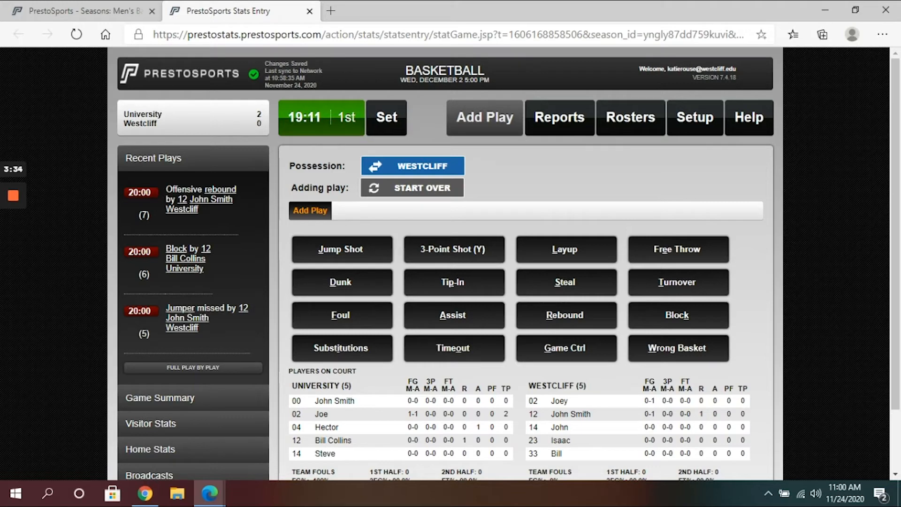
Record a good 3-point shot by Westcliff 14 with no assist.
{"action": "key", "text": "y"}
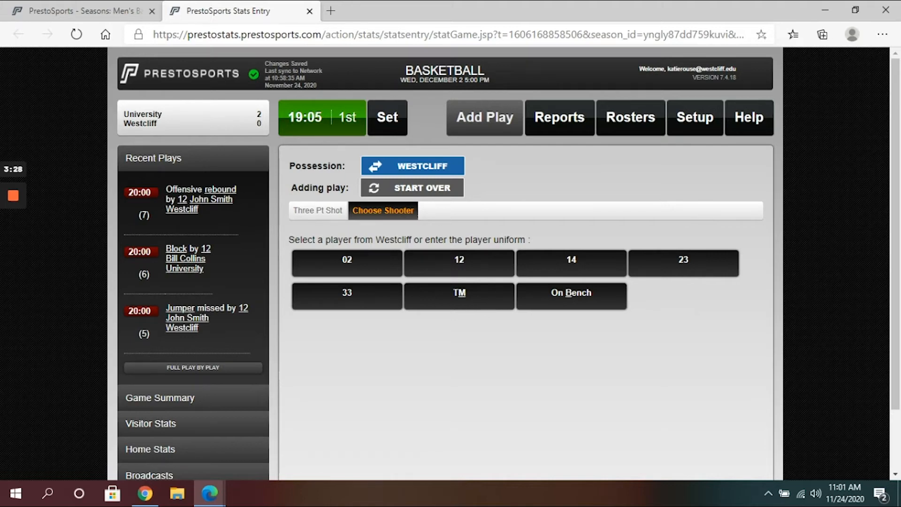
{"action": "type", "text": "14"}
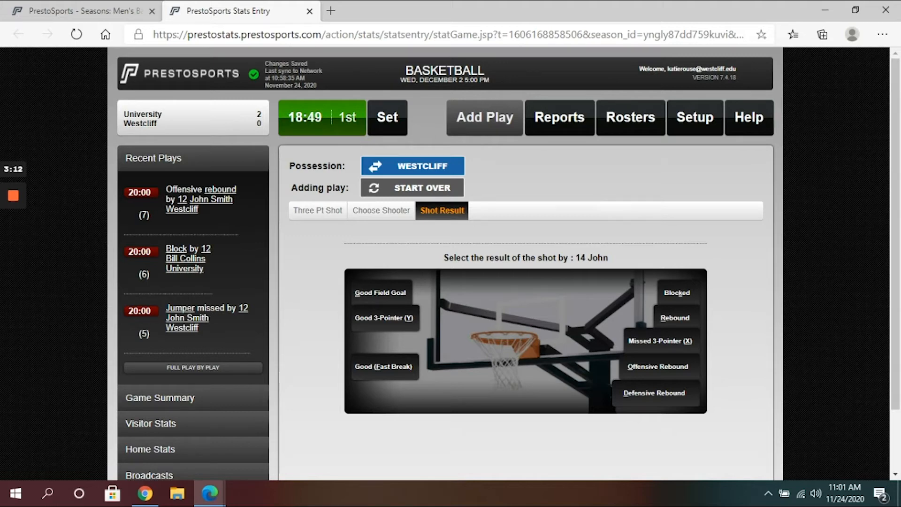
{"action": "key", "text": "y"}
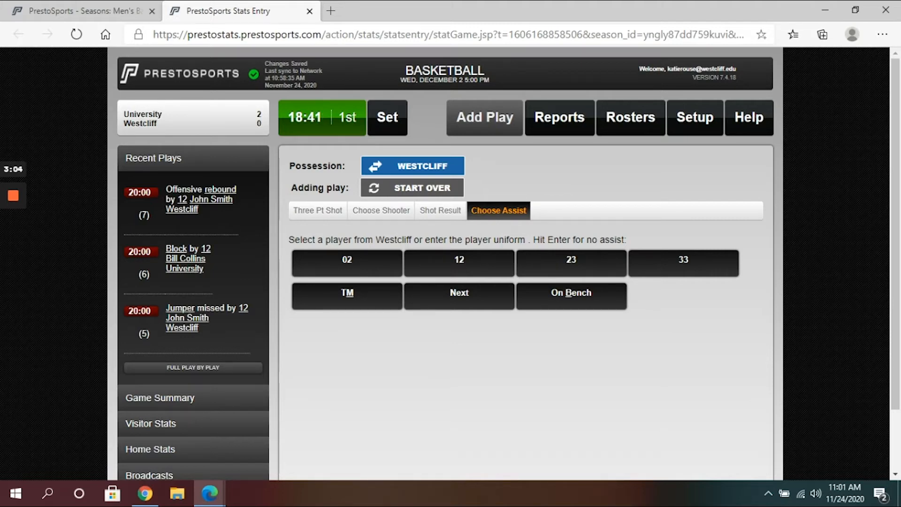
{"action": "key", "text": "Return"}
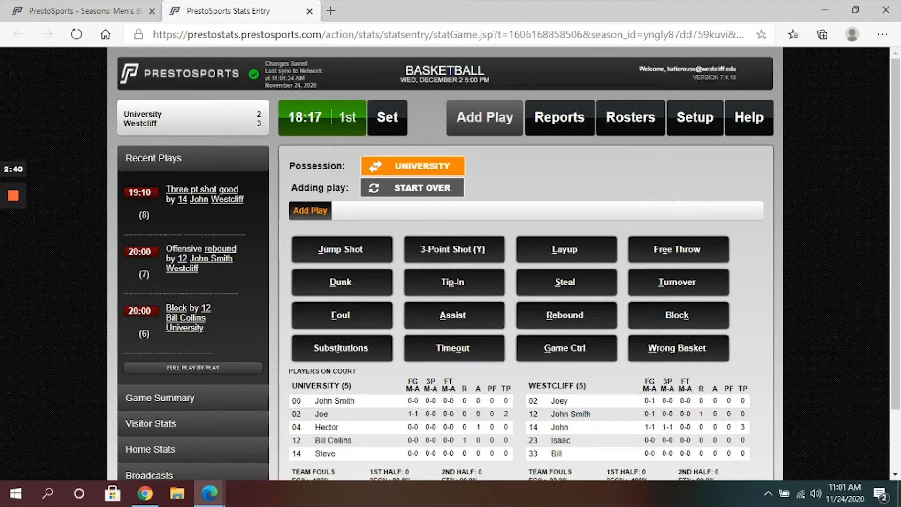
Record a missed layup by University 00 with an offensive rebound by University 02.
{"action": "key", "text": "l"}
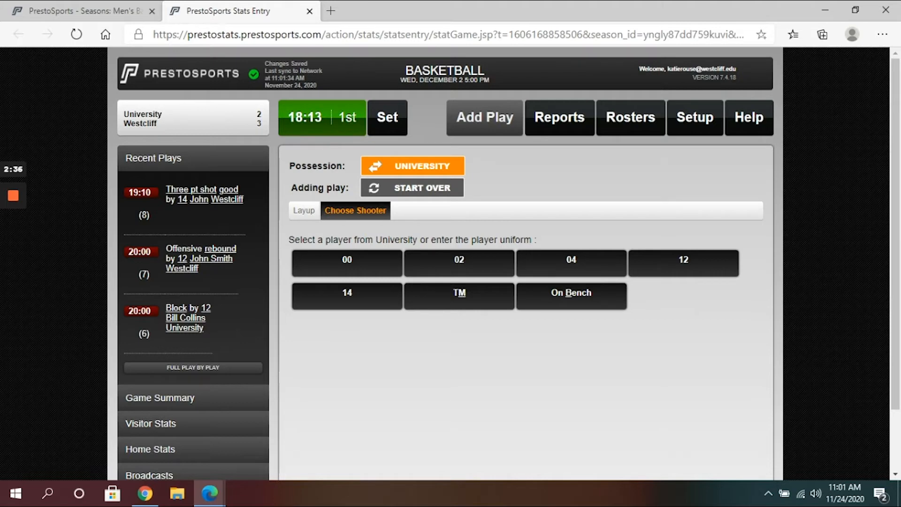
{"action": "type", "text": "00"}
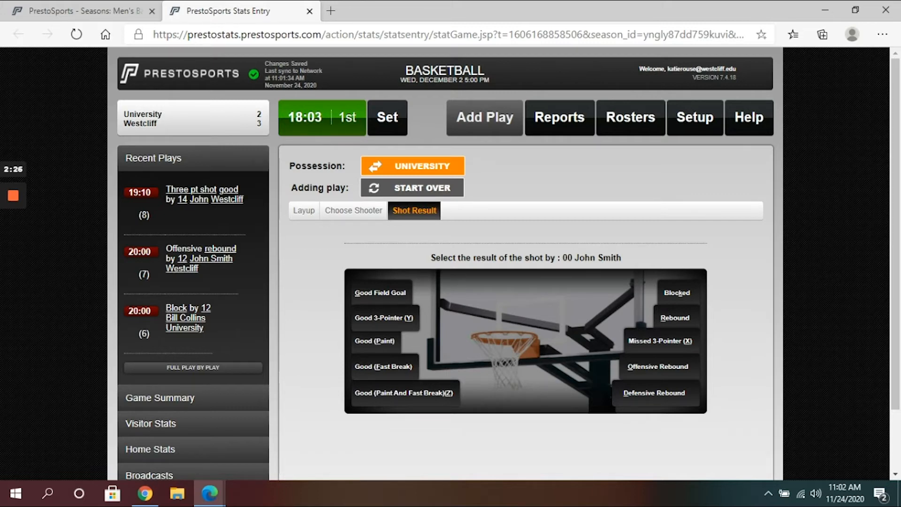
{"action": "key", "text": "r"}
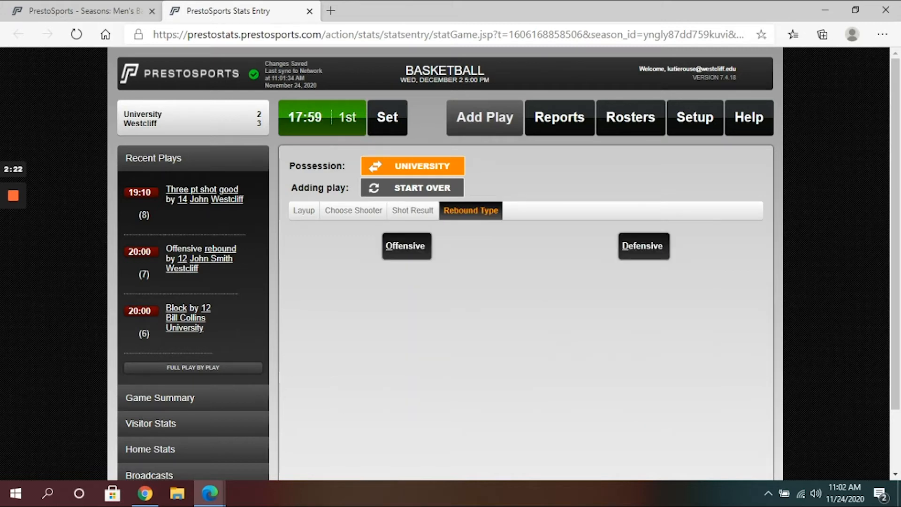
{"action": "type", "text": "o"}
{"action": "type", "text": "0"}
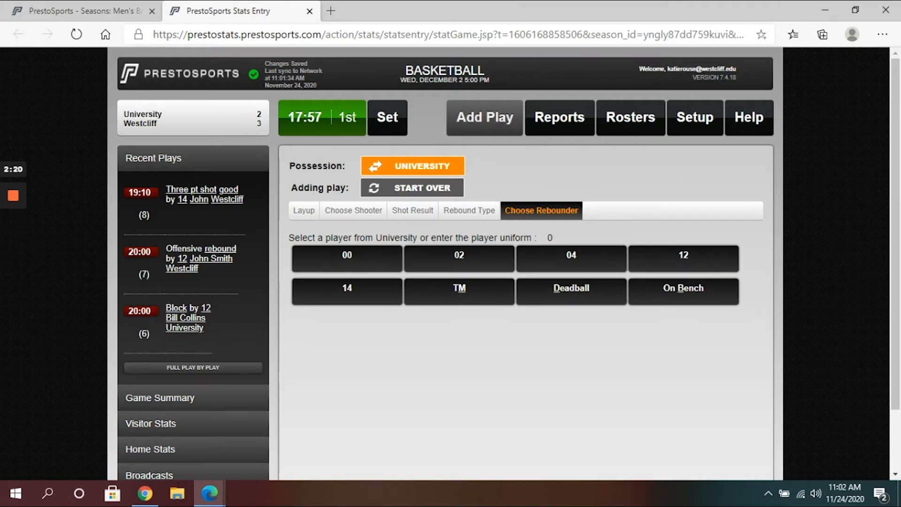
{"action": "type", "text": "2"}
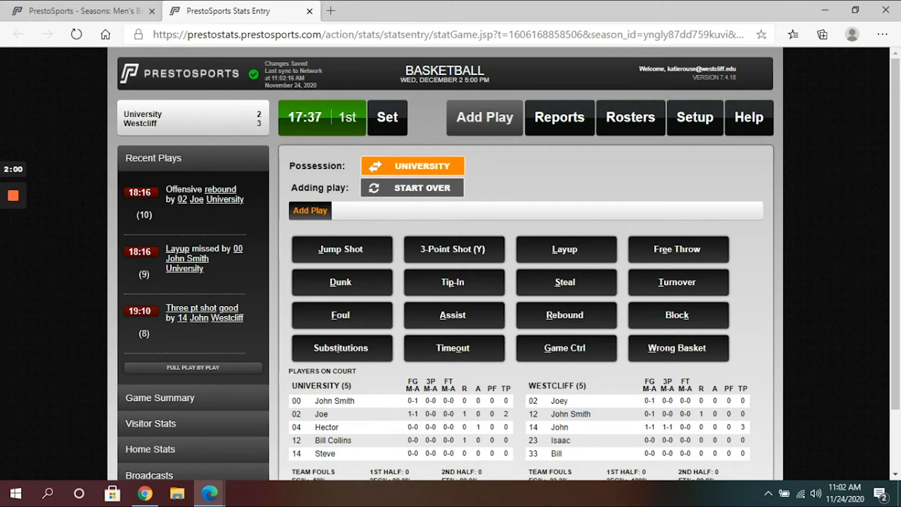
Record a good field goal on a tip-in by University 02.
{"action": "key", "text": "p"}
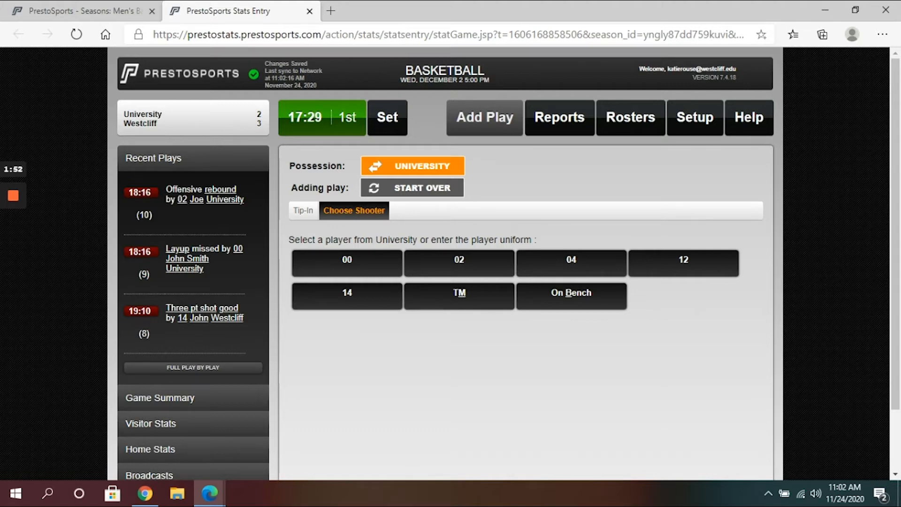
{"action": "type", "text": "02"}
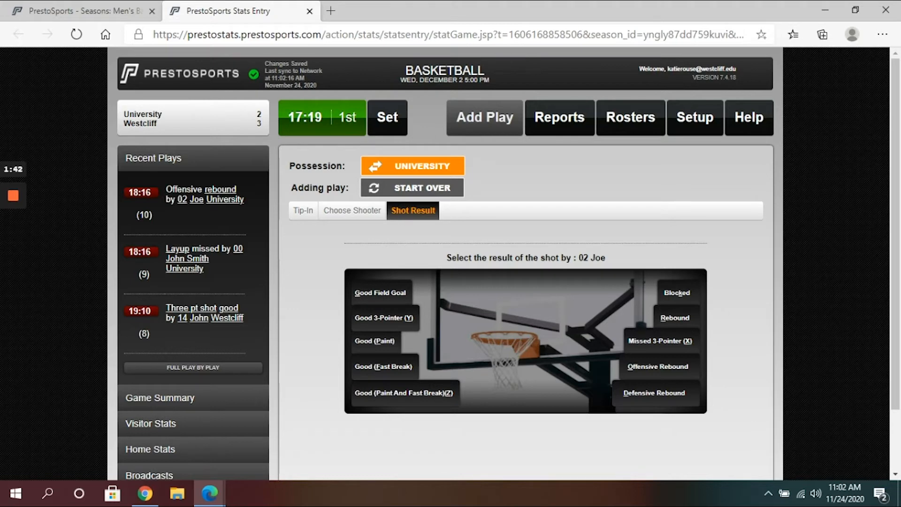
{"action": "key", "text": "g"}
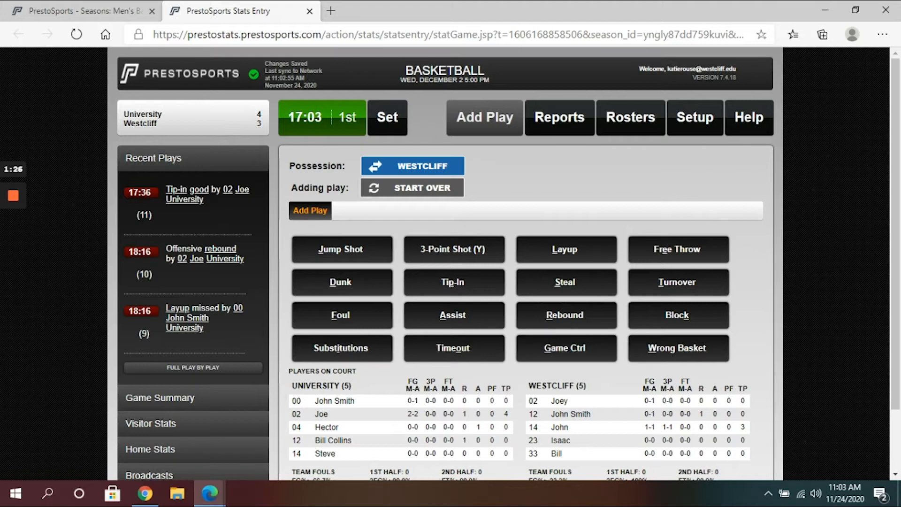
Record a good field goal on a dunk by Westcliff 12 with no assist.
{"action": "key", "text": "d"}
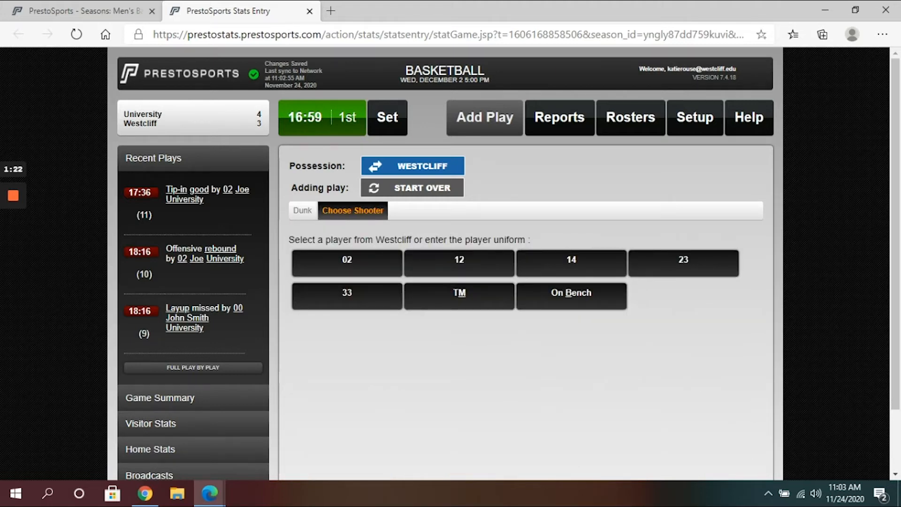
{"action": "type", "text": "12"}
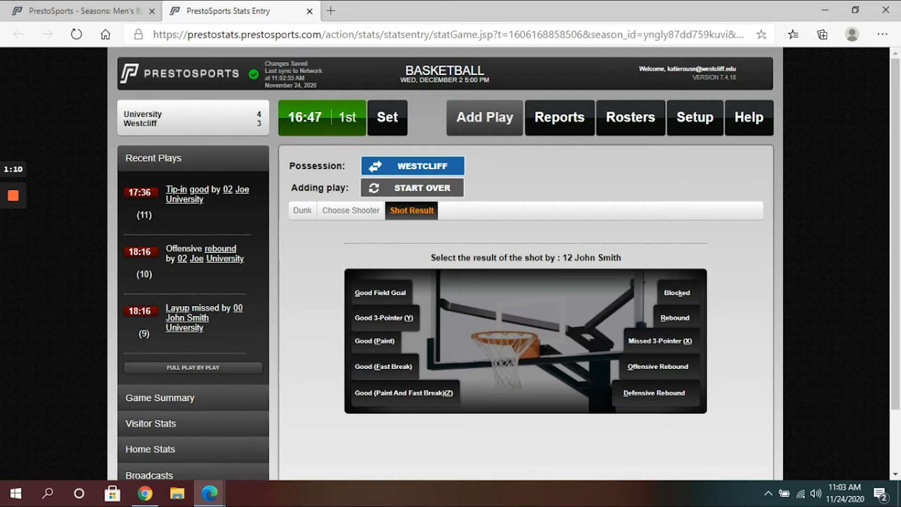
{"action": "key", "text": "g"}
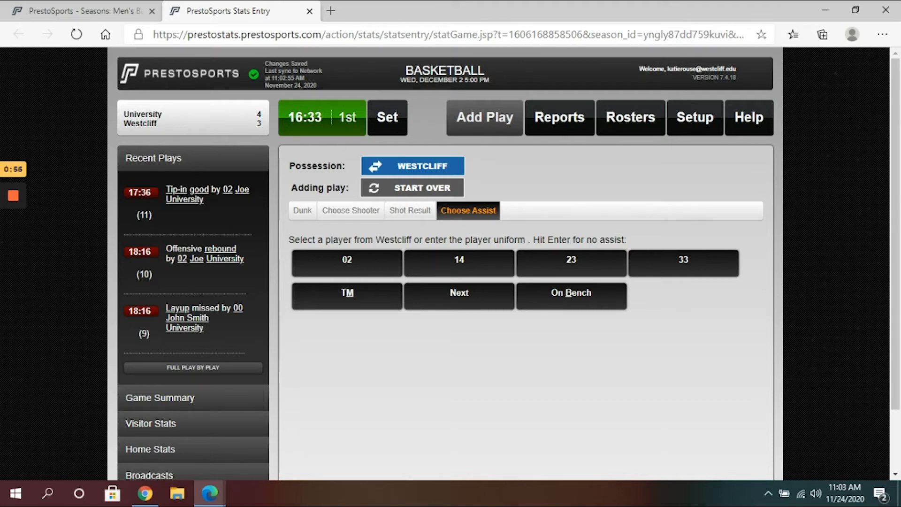
{"action": "key", "text": "Return"}
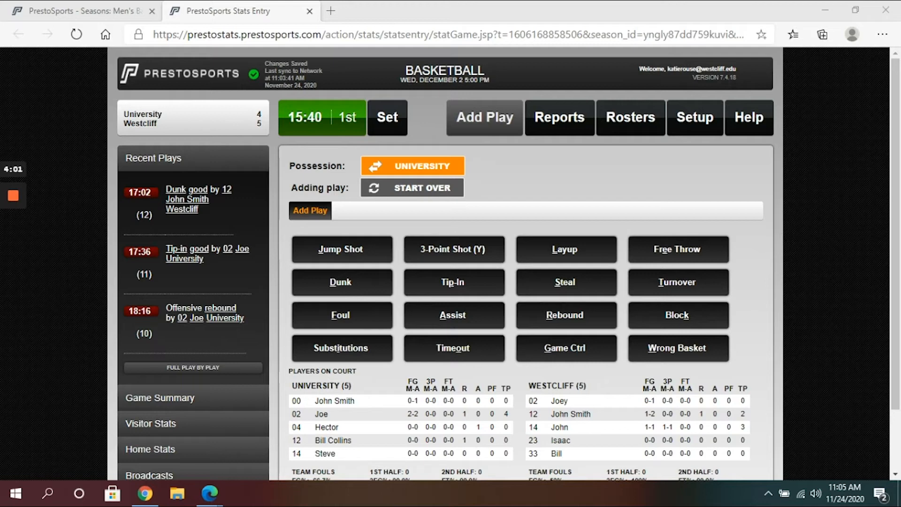
Stop the game clock and record a foul on University 02.
{"action": "left_click", "coordinate": [322, 117]}
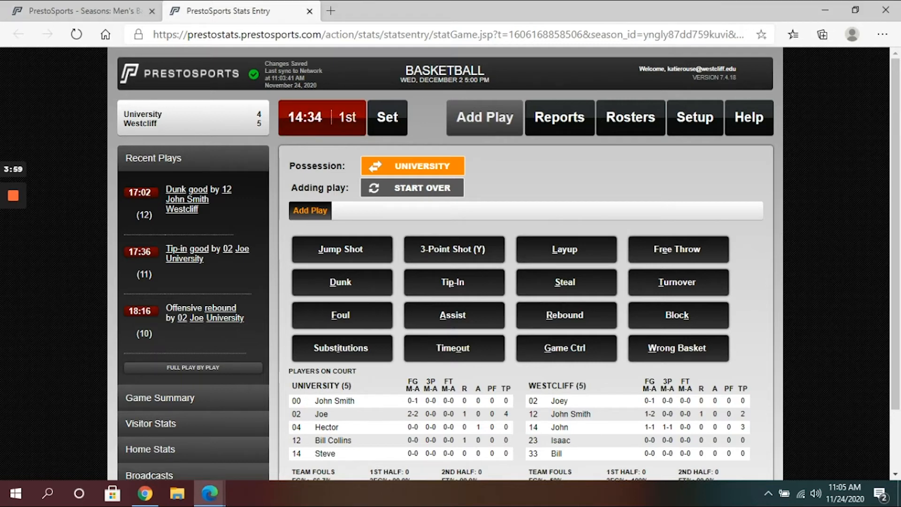
{"action": "key", "text": "f"}
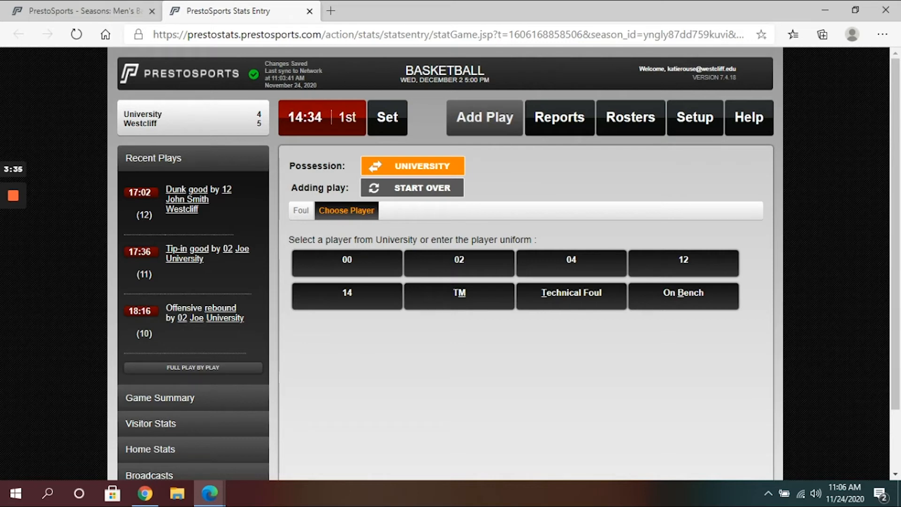
{"action": "type", "text": "02"}
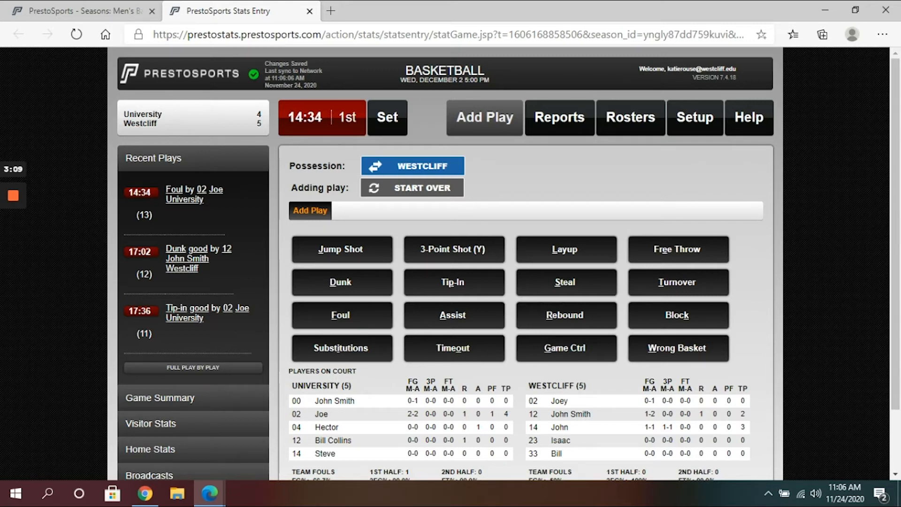
Record a missed free throw by Westcliff 12 with a deadball offensive rebound for Westcliff.
{"action": "key", "text": "e"}
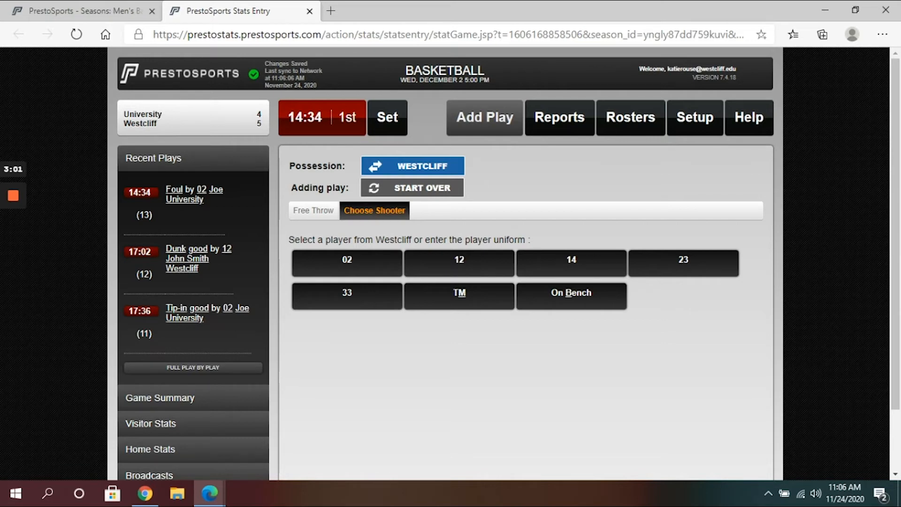
{"action": "type", "text": "12"}
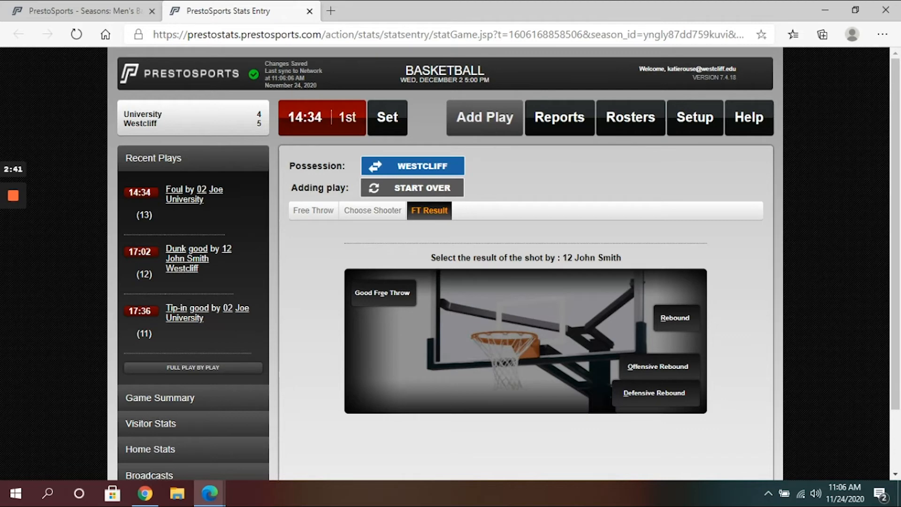
{"action": "key", "text": "r"}
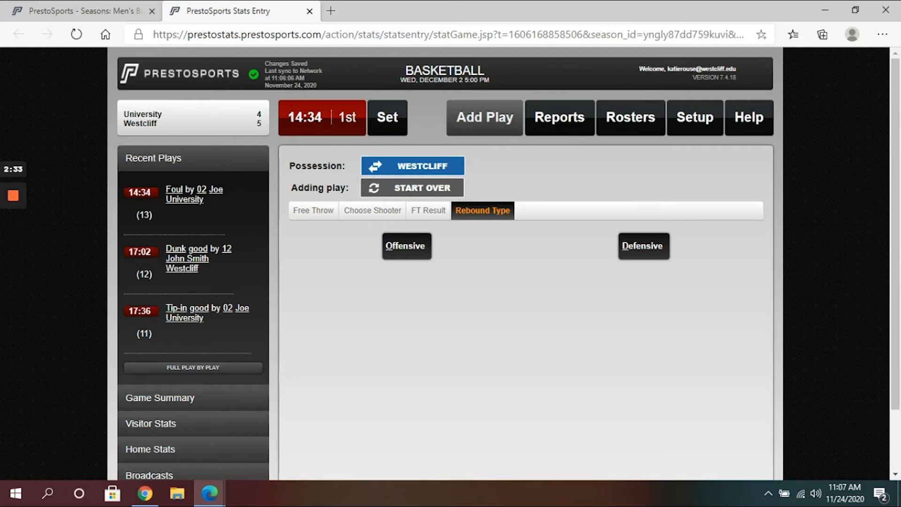
{"action": "key", "text": "o"}
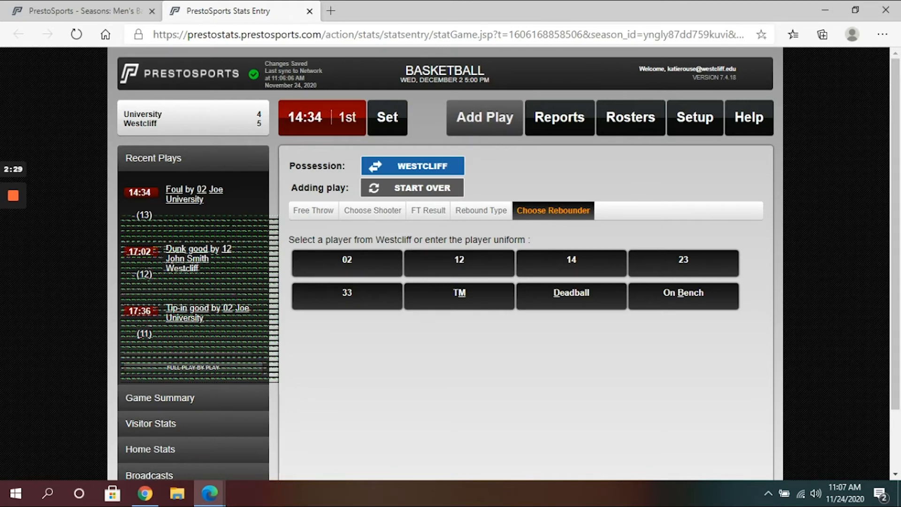
{"action": "key", "text": "d"}
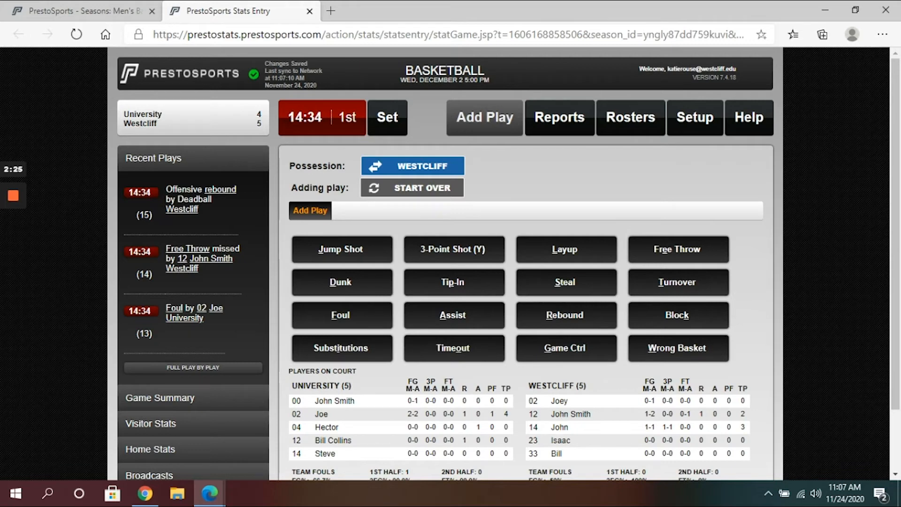
Record another missed free throw by Westcliff 12, with a defensive rebound by University 04.
{"action": "key", "text": "e"}
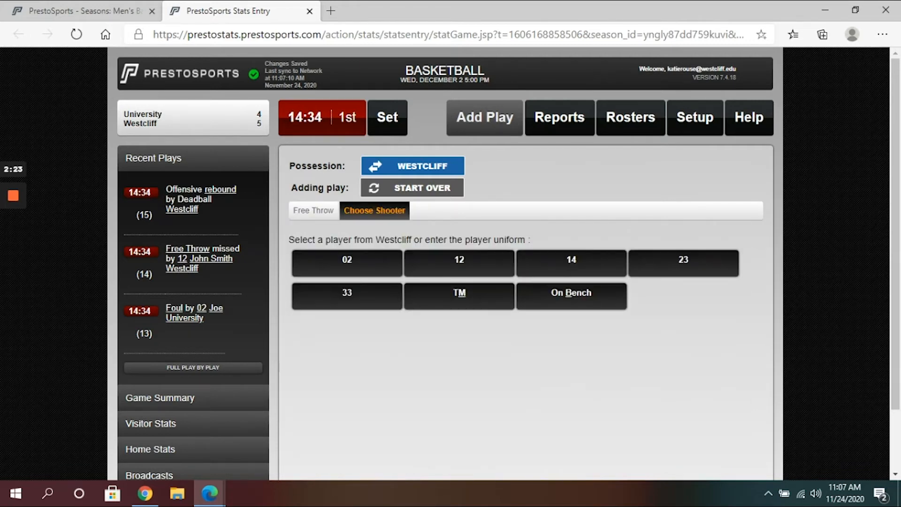
{"action": "key", "text": "1"}
{"action": "key", "text": "2"}
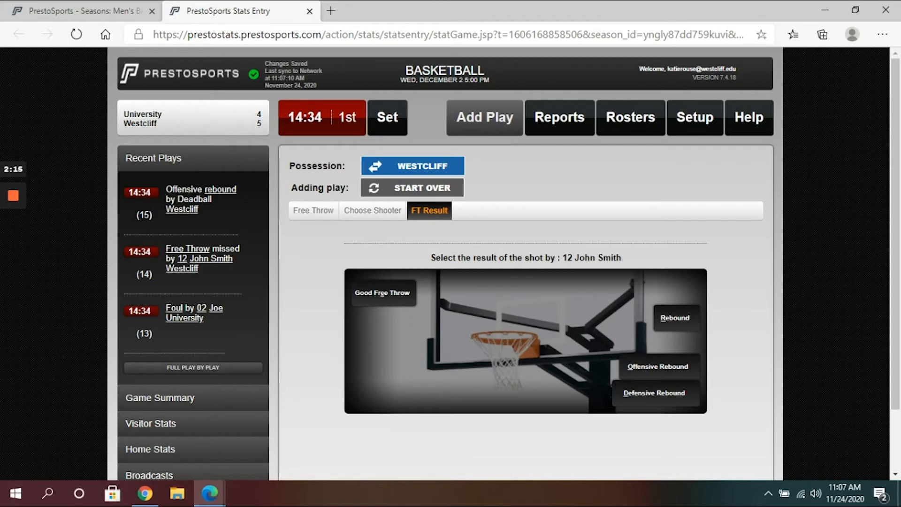
{"action": "key", "text": "r"}
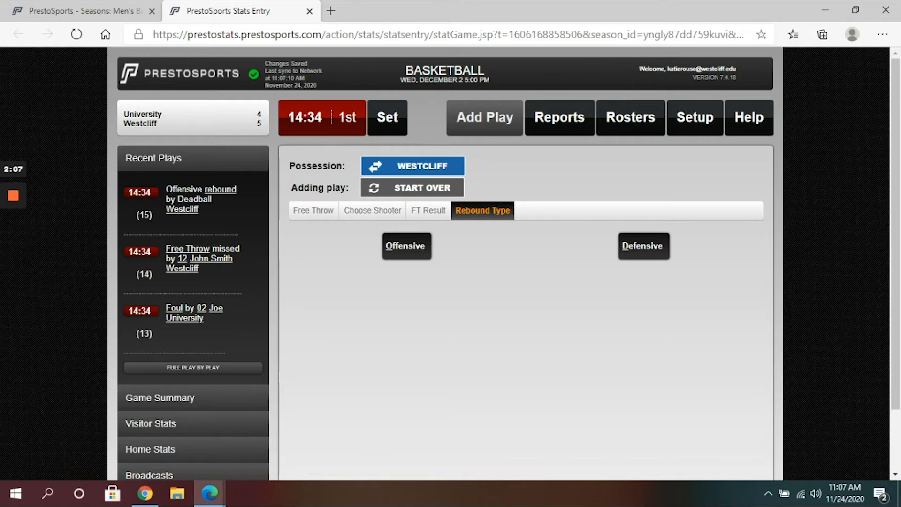
{"action": "key", "text": "d"}
{"action": "key", "text": "0"}
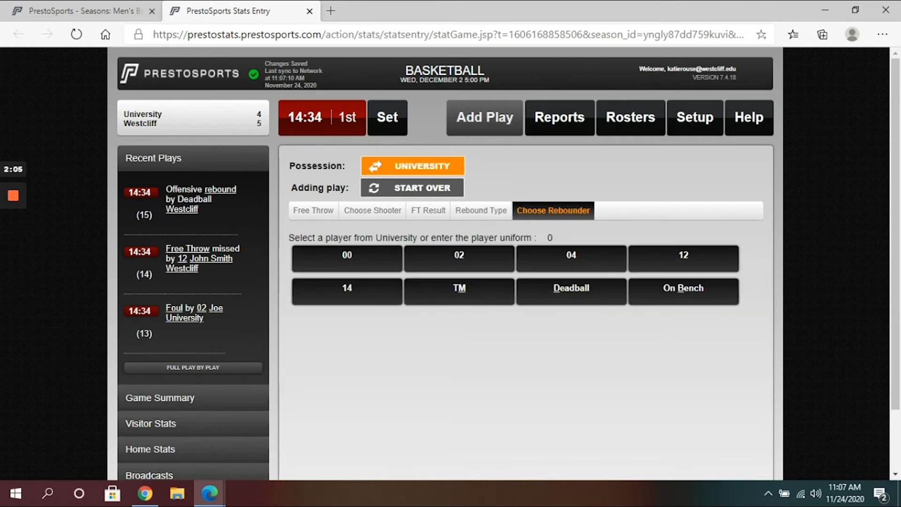
{"action": "key", "text": "4"}
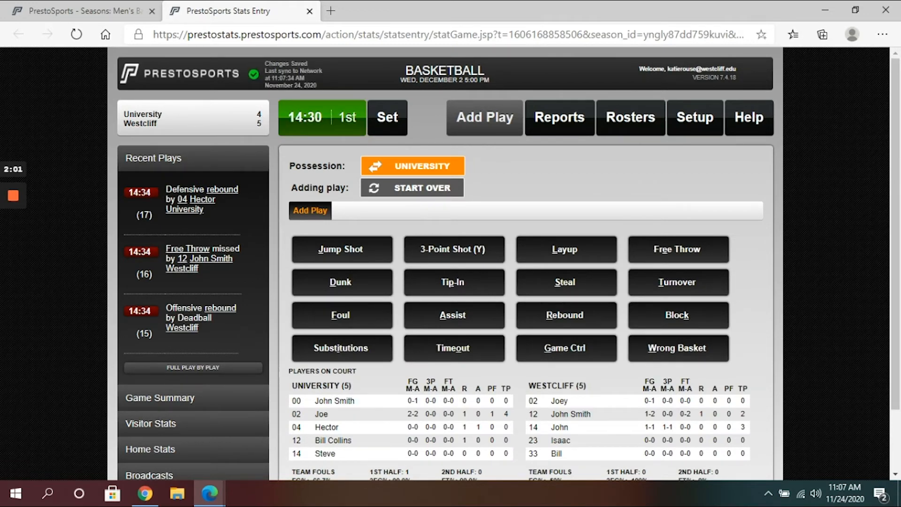
Stop the game clock and record a good free throw by University 12.
{"action": "key", "text": "space"}
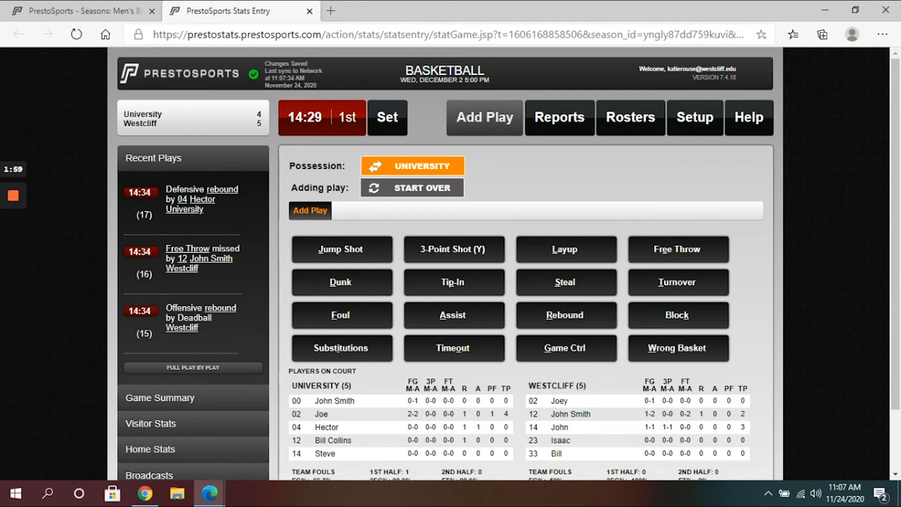
{"action": "key", "text": "e"}
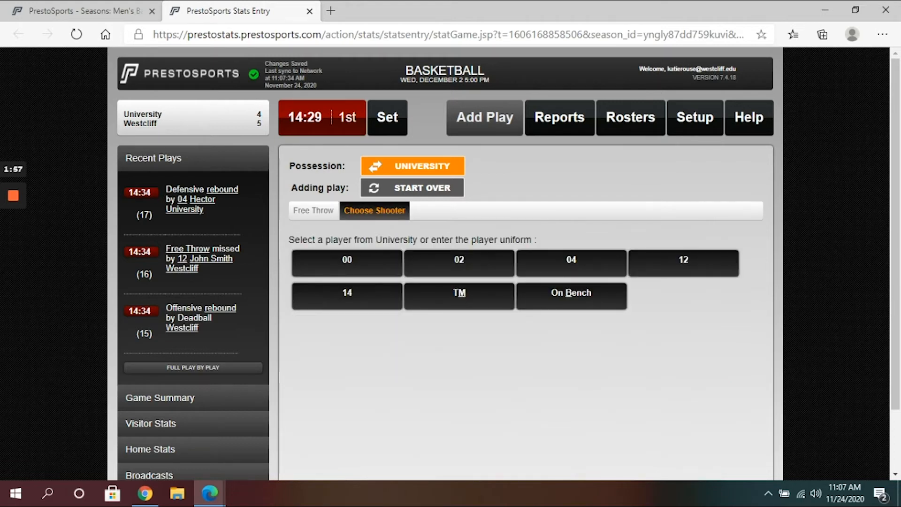
{"action": "type", "text": "12"}
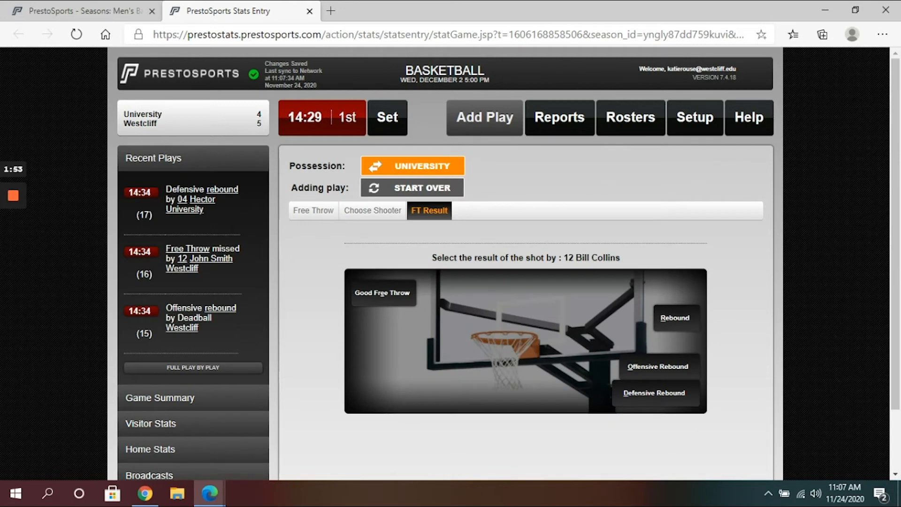
{"action": "type", "text": "e"}
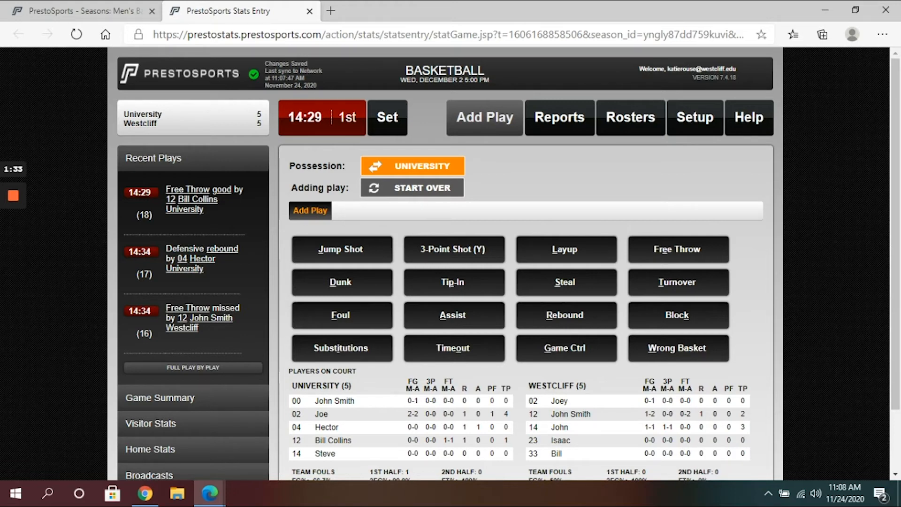
Record a turnover by University 02.
{"action": "key", "text": "t"}
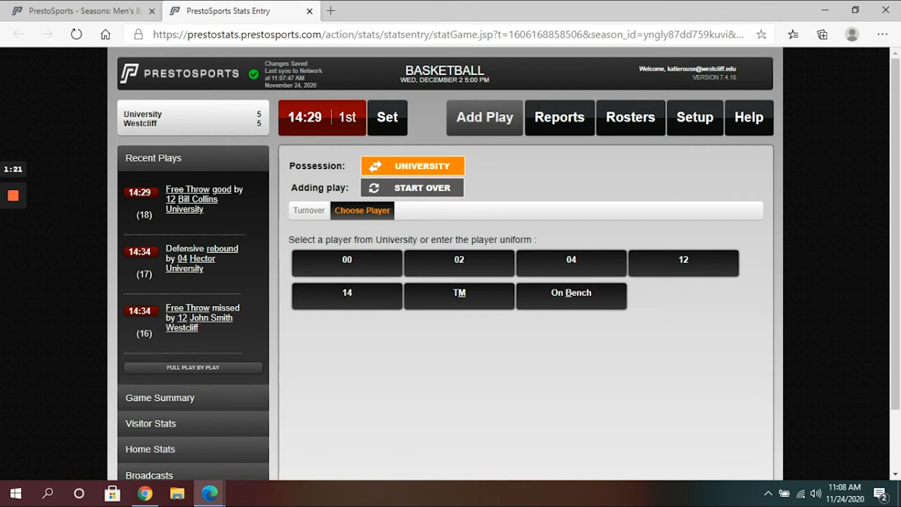
{"action": "type", "text": "0"}
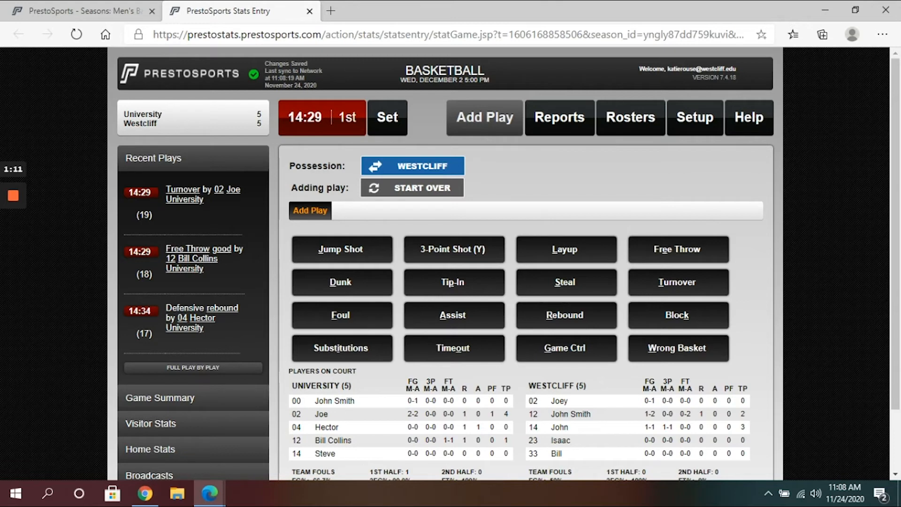
Record a turnover by Westcliff 14 with a steal by University 00.
{"action": "key", "text": "t"}
{"action": "key", "text": "1"}
{"action": "key", "text": "4"}
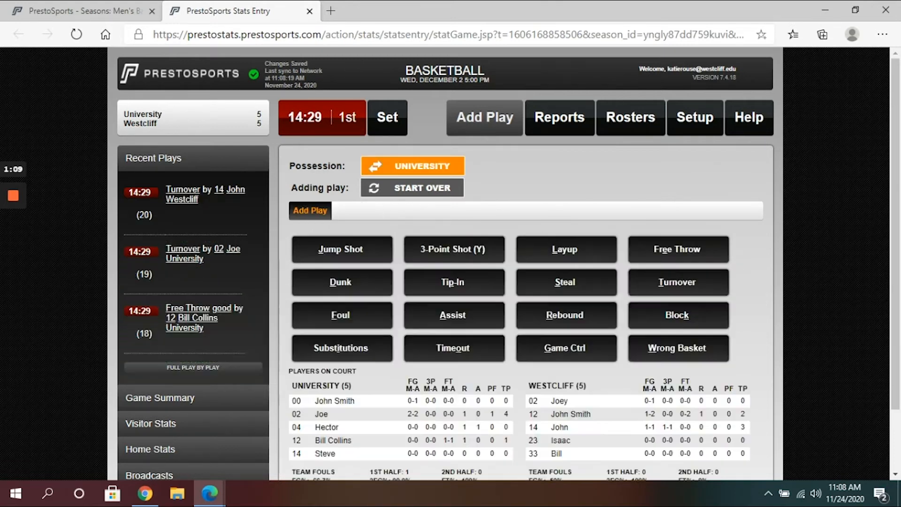
{"action": "key", "text": "s"}
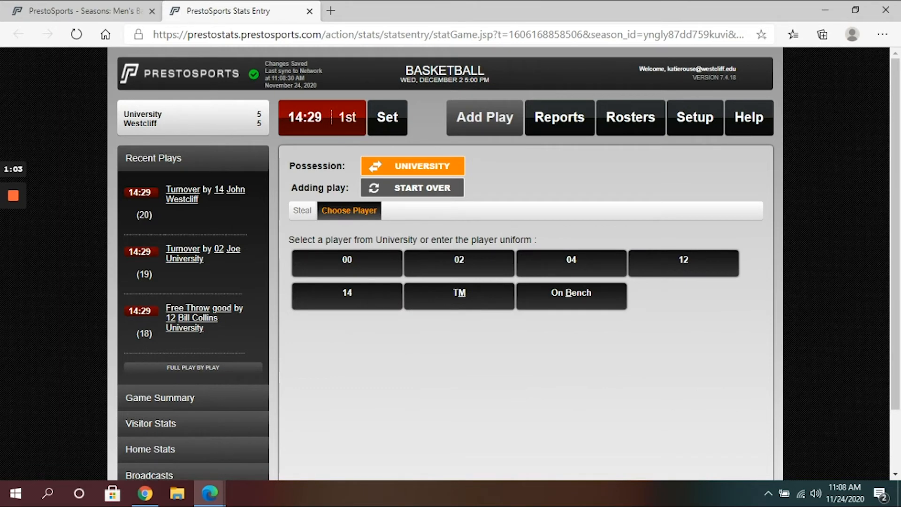
{"action": "key", "text": "0"}
{"action": "key", "text": "0"}
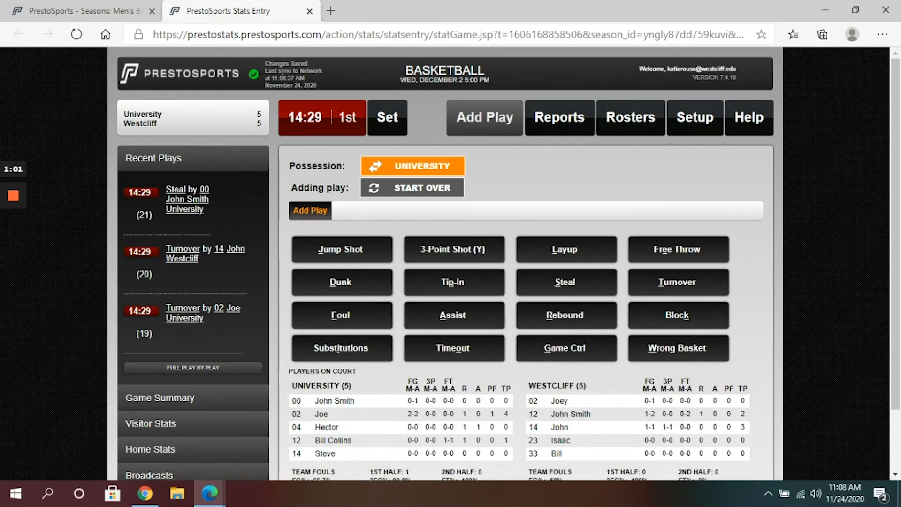
Start the game clock and record a foul by University 04 at 14:17.
{"action": "key", "text": "space"}
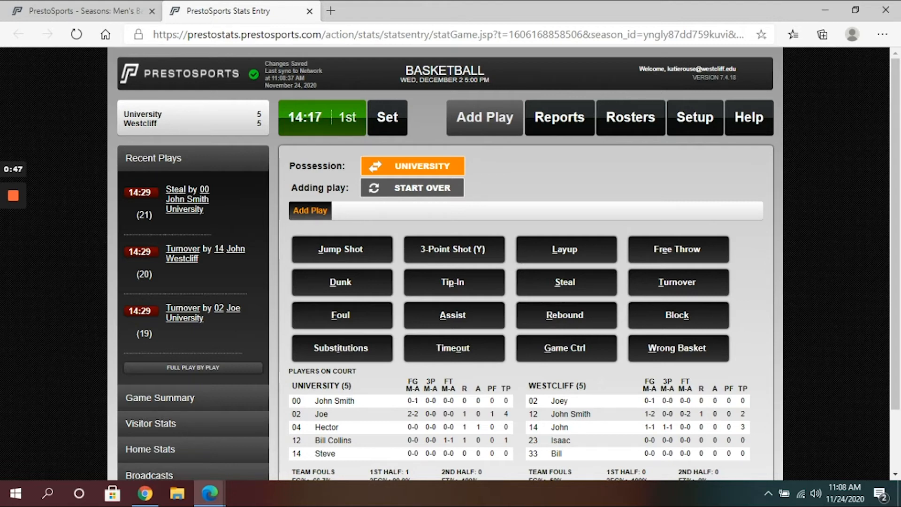
{"action": "key", "text": "f"}
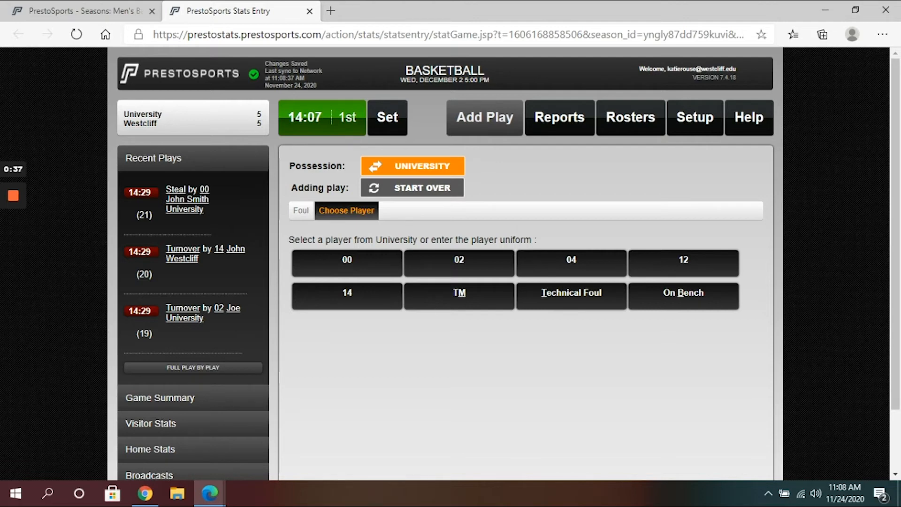
{"action": "type", "text": "0"}
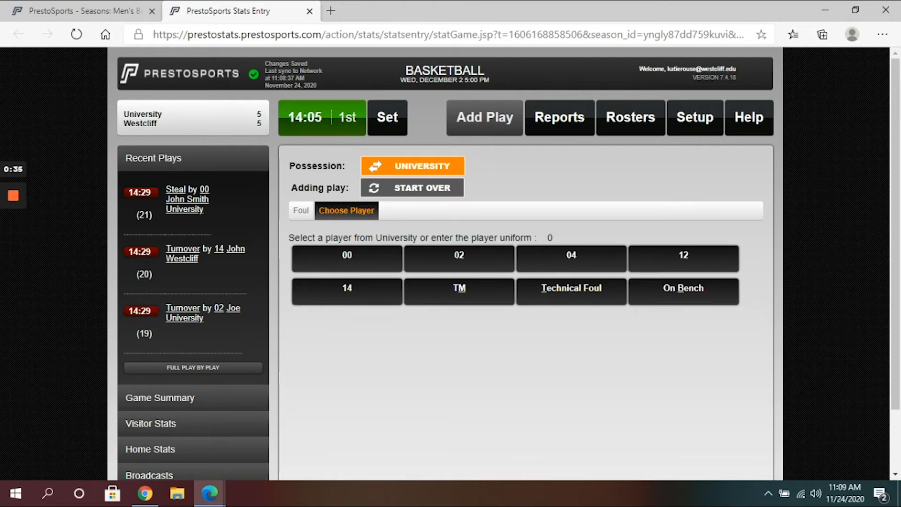
{"action": "type", "text": "4"}
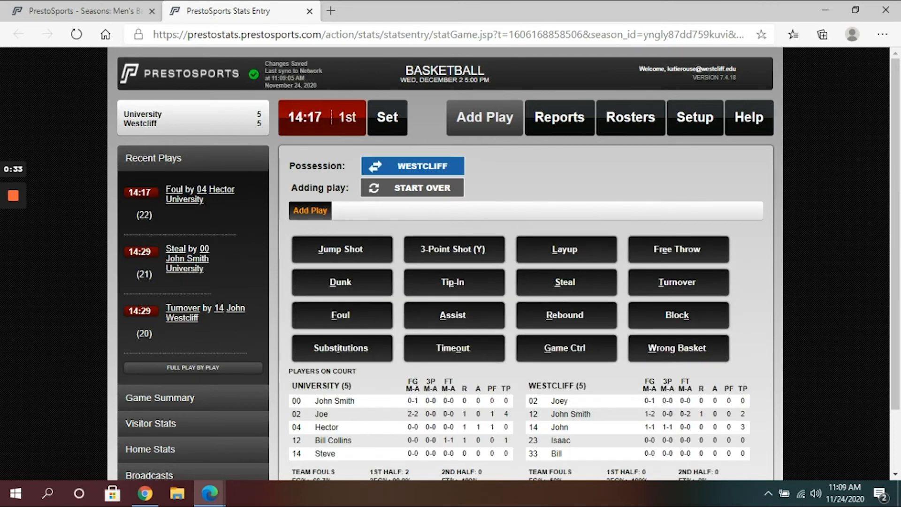
Record a second foul on University 04 at 14:17, switching the fouling team from Westcliff to University.
{"action": "type", "text": "f"}
{"action": "key", "text": "space"}
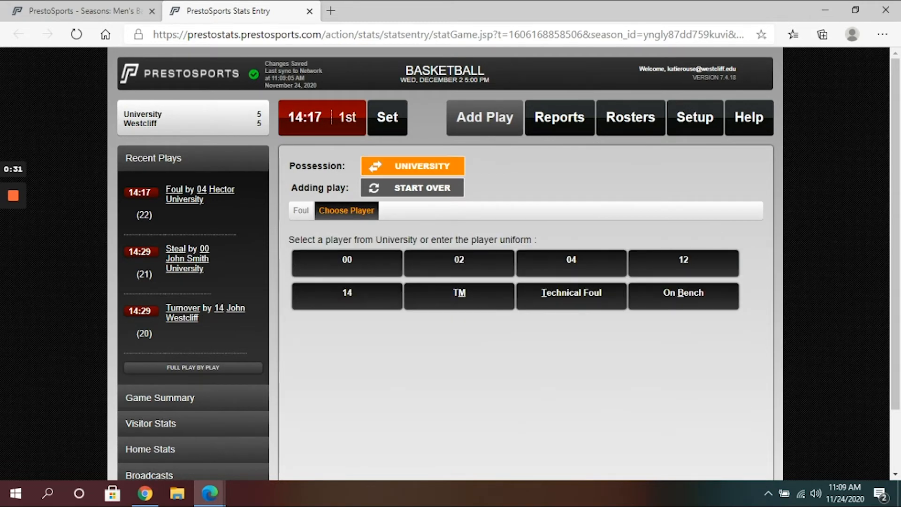
{"action": "type", "text": "04"}
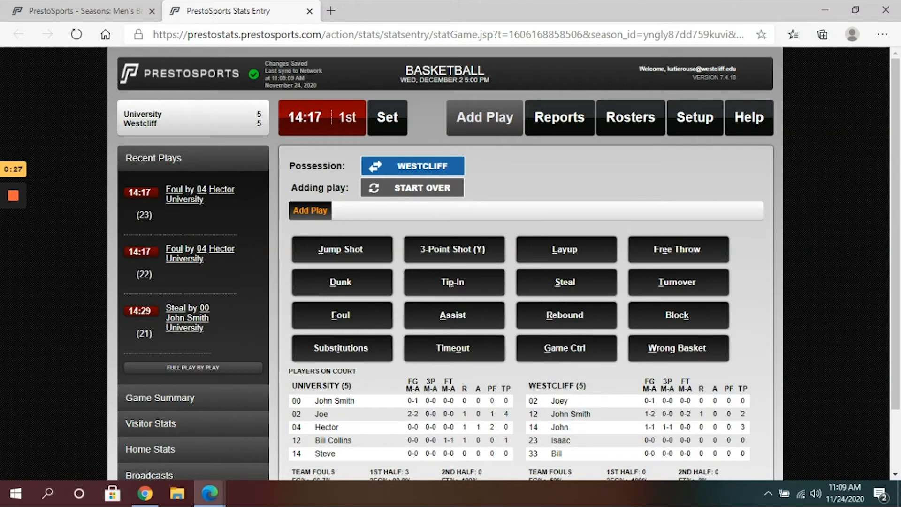
Record a technical foul on University 04.
{"action": "type", "text": "f"}
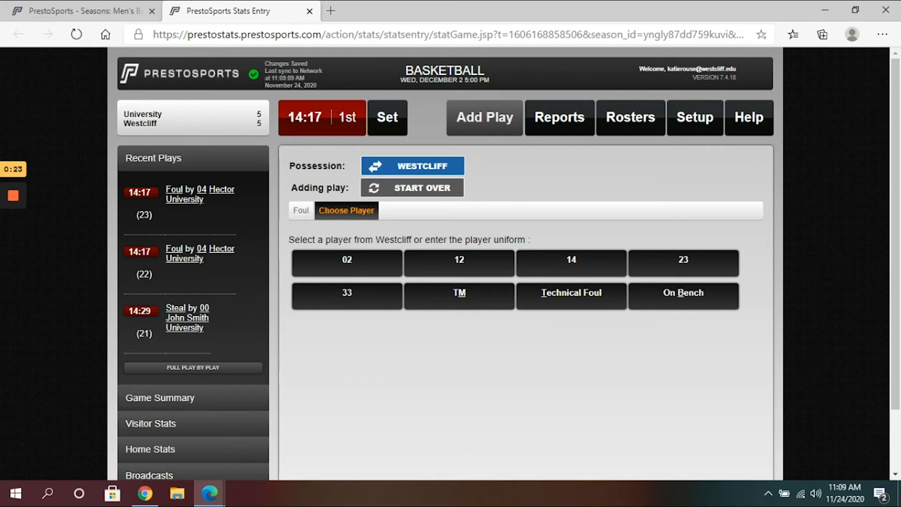
{"action": "type", "text": "t"}
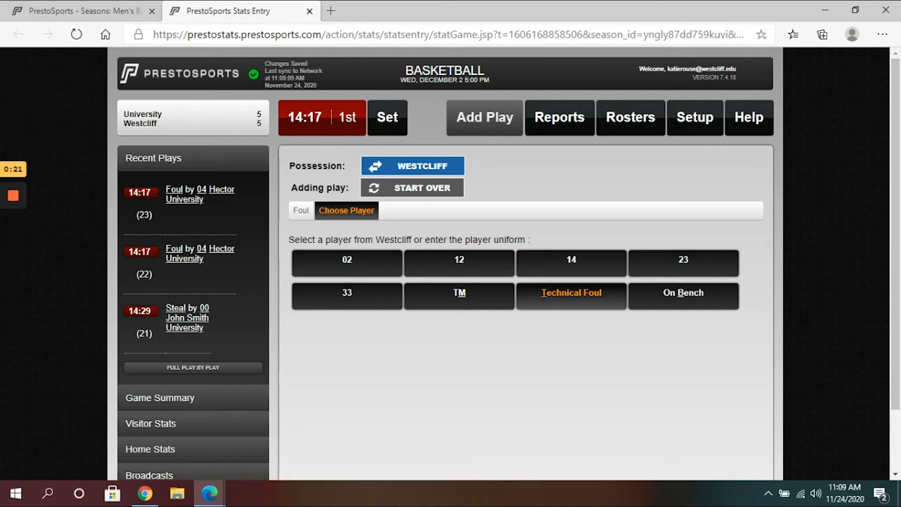
{"action": "key", "text": "space"}
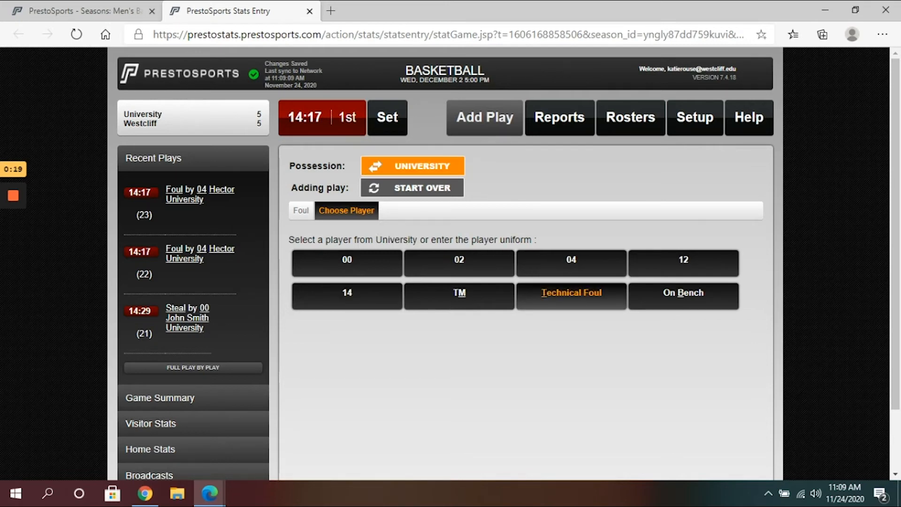
{"action": "key", "text": "Return"}
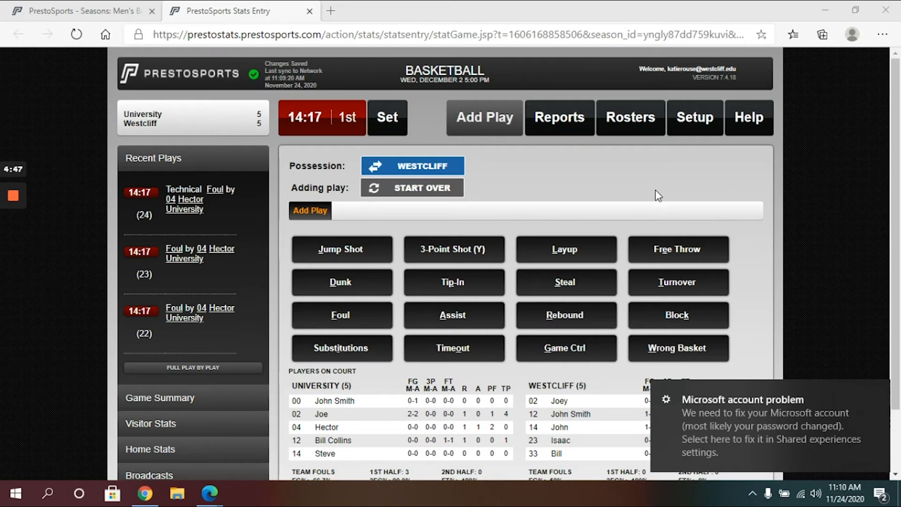
Run the game clock down to 14:01 and stop it.
{"action": "left_click", "coordinate": [588, 192]}
{"action": "key", "text": "space"}
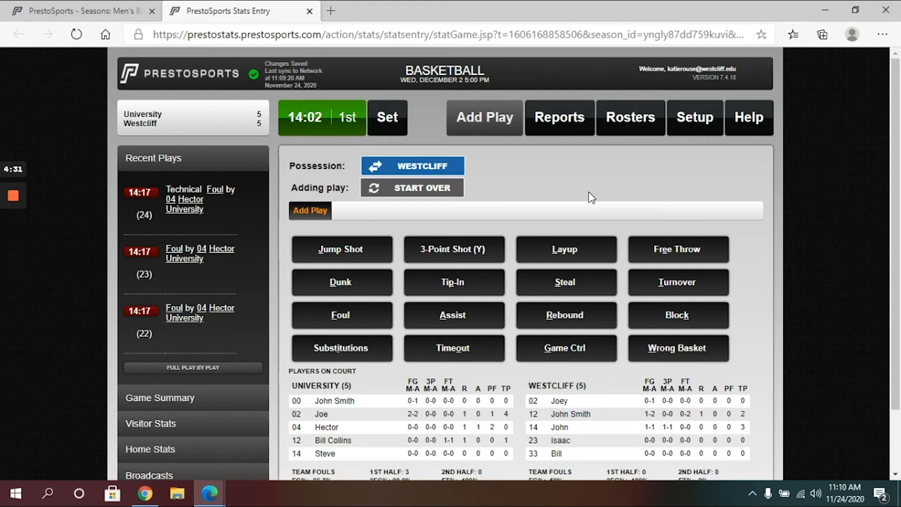
{"action": "key", "text": "space"}
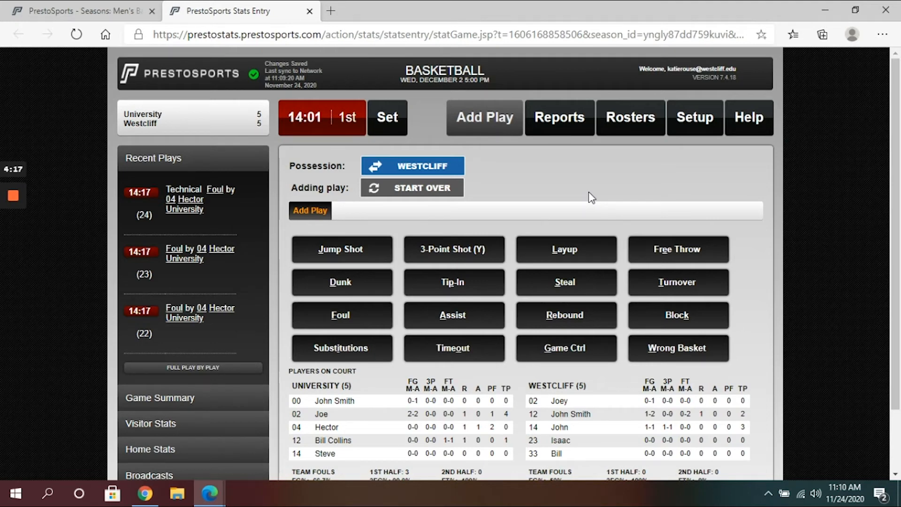
Substitute player 34 for player 02 in the Westcliff lineup.
{"action": "key", "text": "u"}
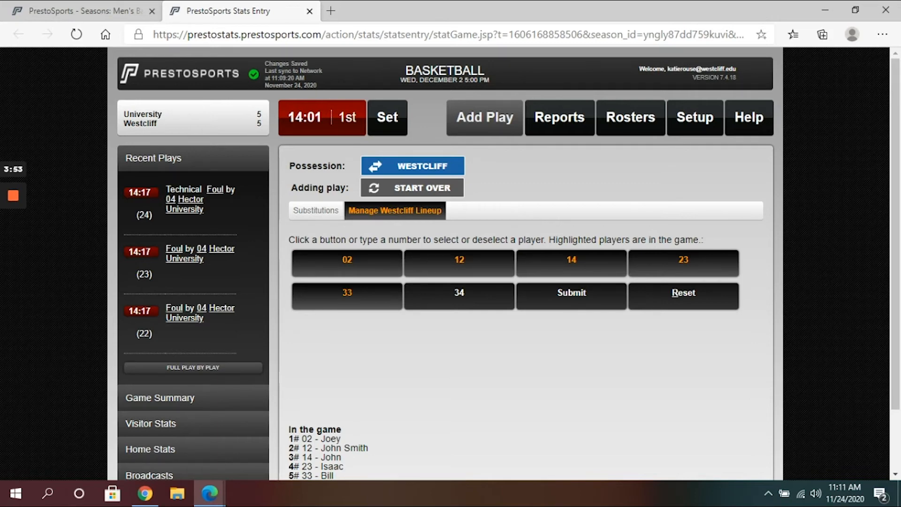
{"action": "key", "text": "3"}
{"action": "key", "text": "4"}
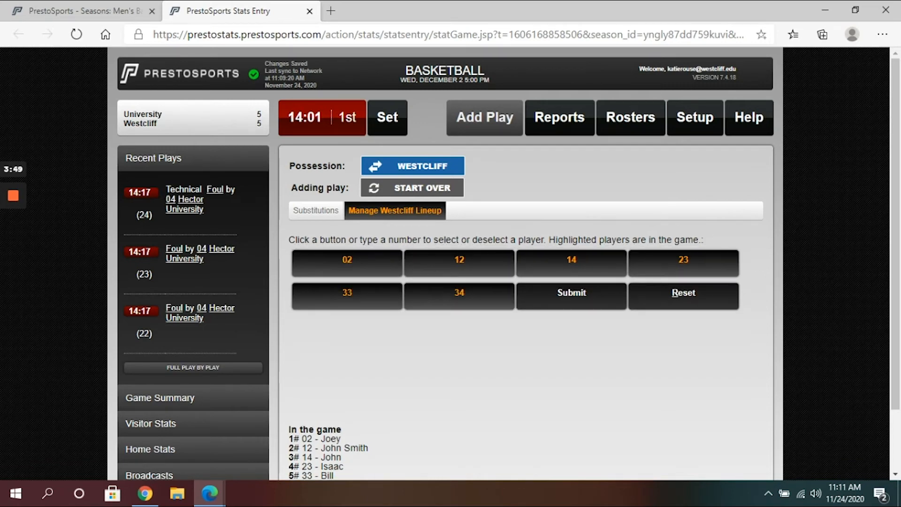
{"action": "key", "text": "0"}
{"action": "key", "text": "2"}
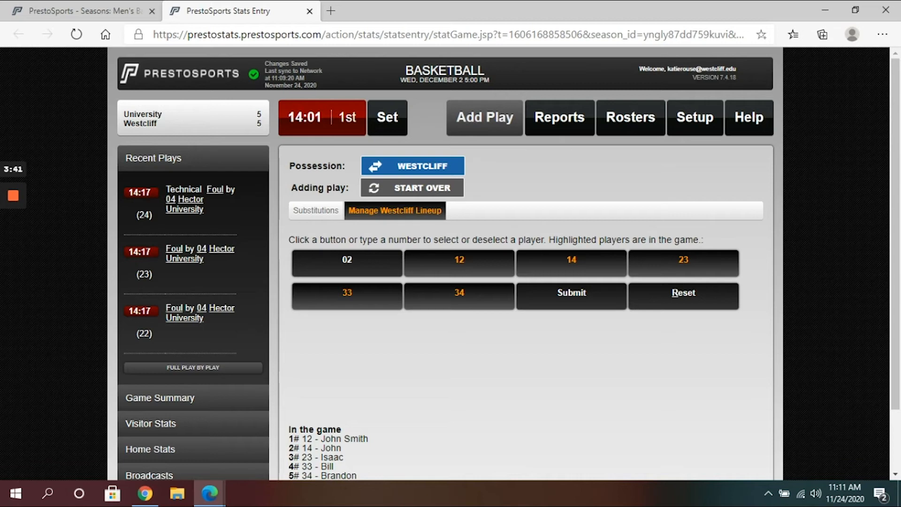
{"action": "key", "text": "Return"}
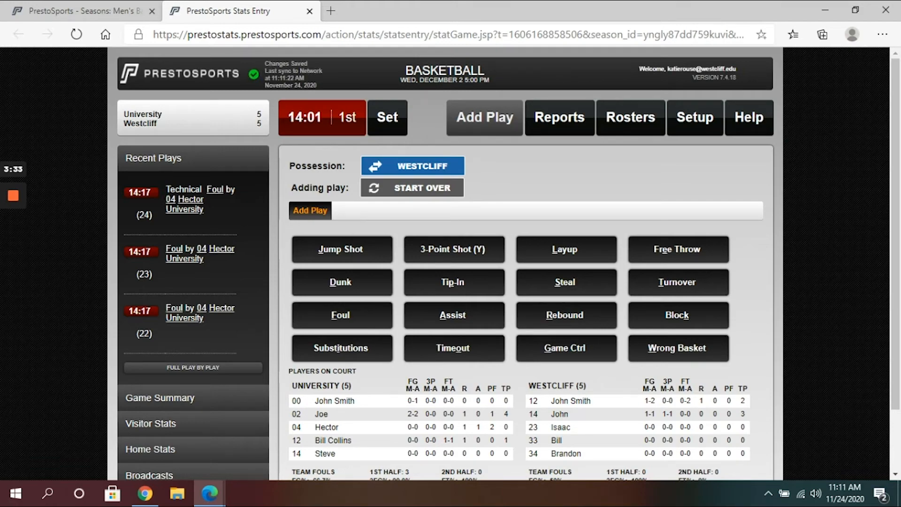
Reset the University lineup and submit players 00, 23, 02, 04 and 12 as the five on court.
{"action": "scroll", "coordinate": [451, 263], "scroll_direction": "down", "scroll_amount": 1}
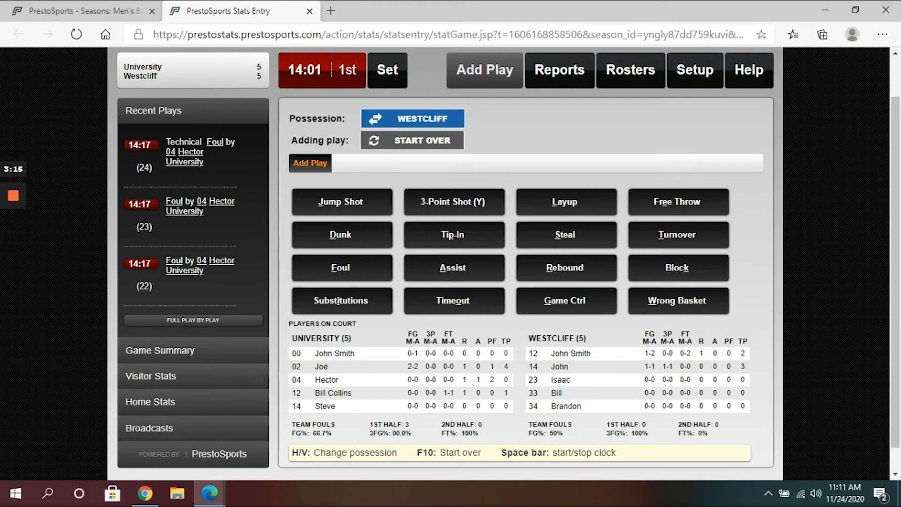
{"action": "scroll", "coordinate": [451, 262], "scroll_direction": "up", "scroll_amount": 1}
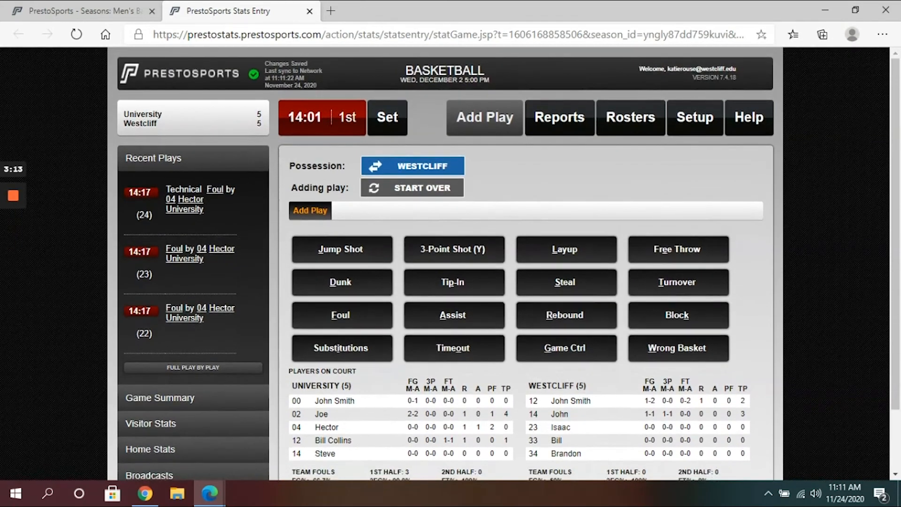
{"action": "key", "text": "i"}
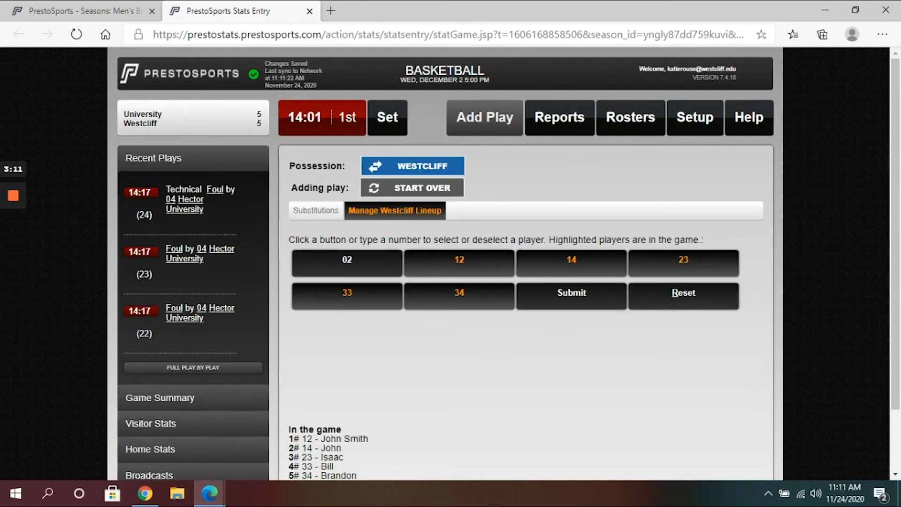
{"action": "key", "text": "Return"}
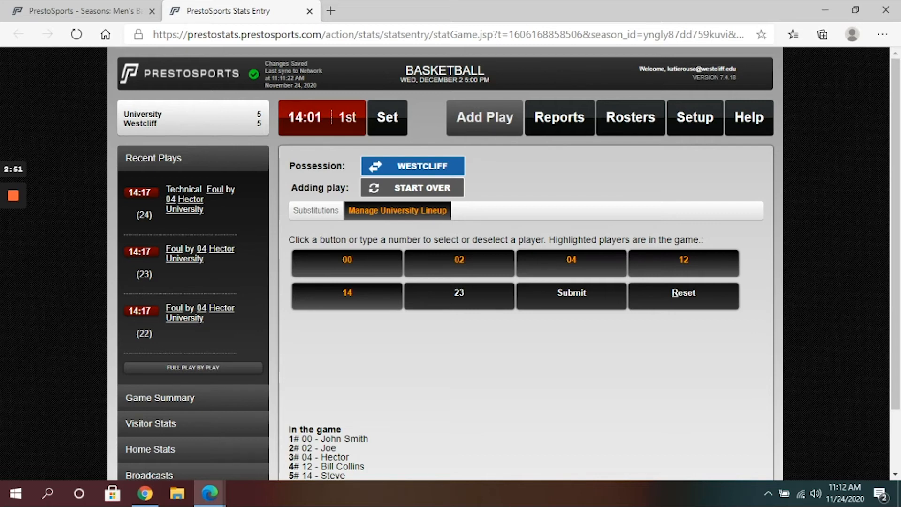
{"action": "key", "text": "r"}
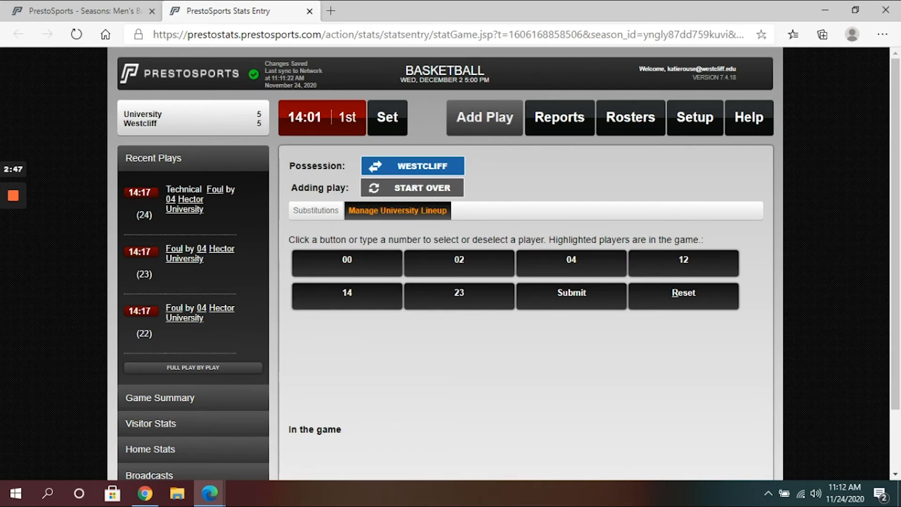
{"action": "type", "text": "00"}
{"action": "type", "text": "23"}
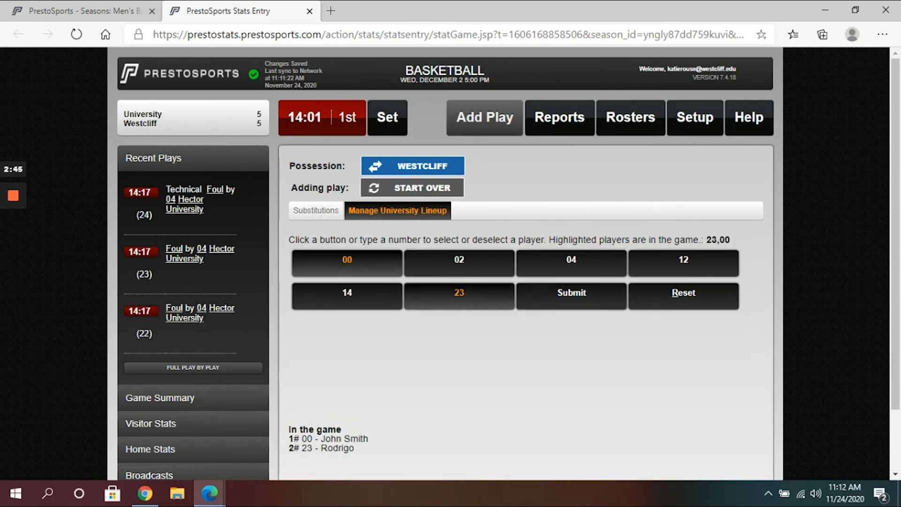
{"action": "type", "text": "0204"}
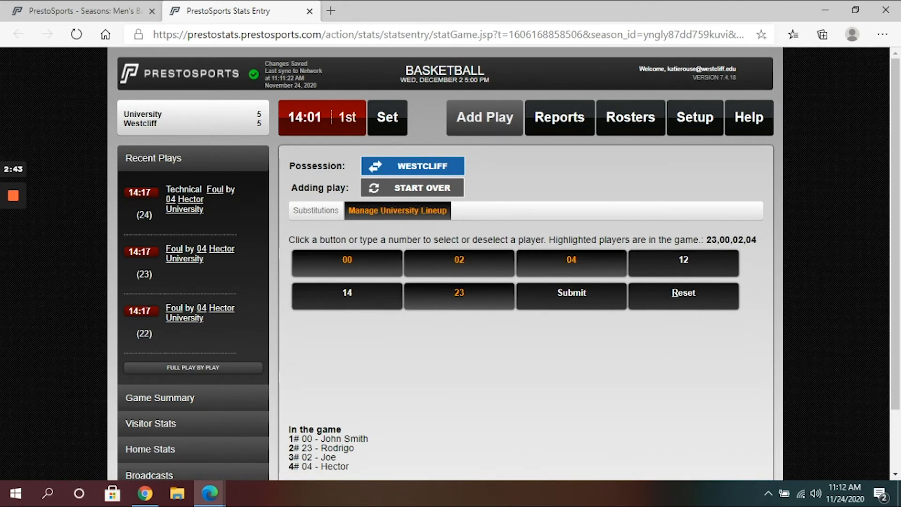
{"action": "type", "text": "12,"}
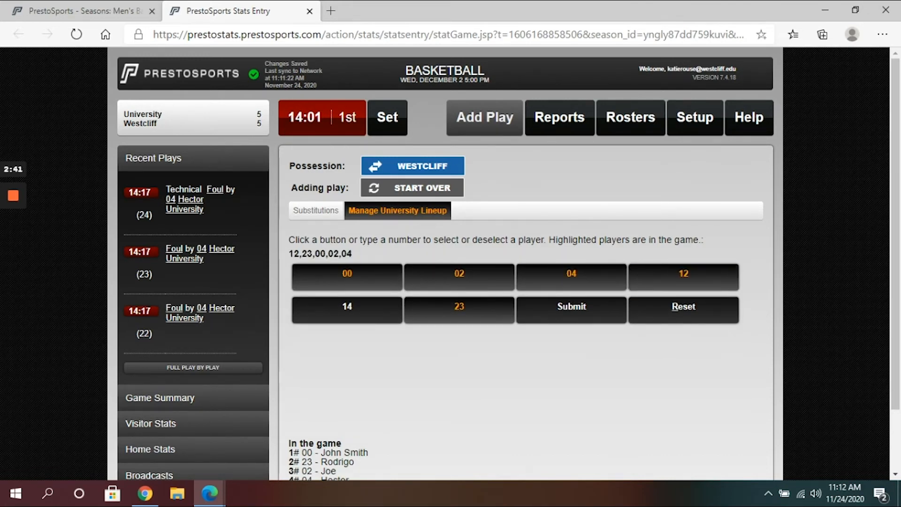
{"action": "key", "text": "Return"}
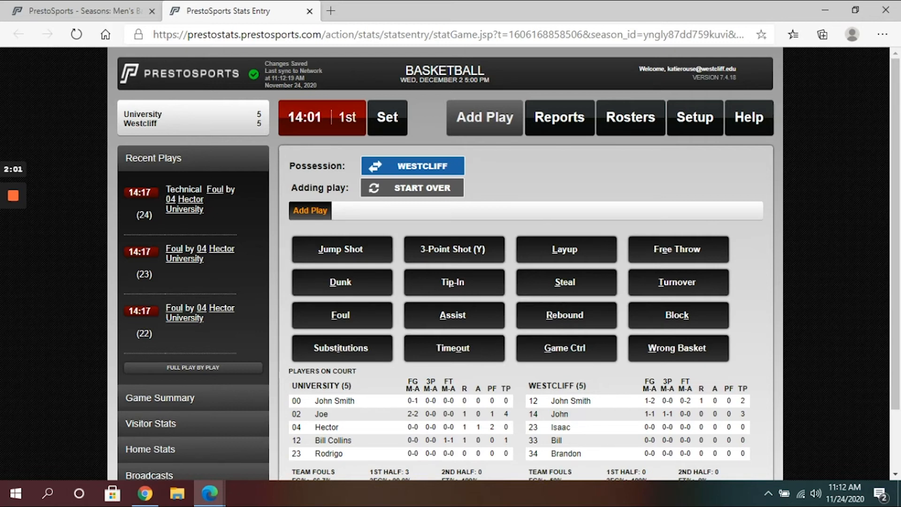
Record a full timeout by Westcliff.
{"action": "key", "text": "o"}
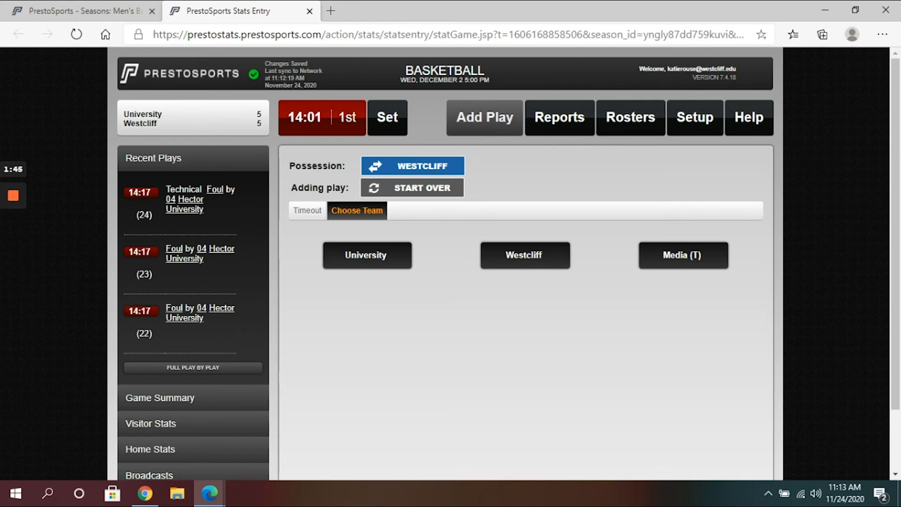
{"action": "key", "text": "h"}
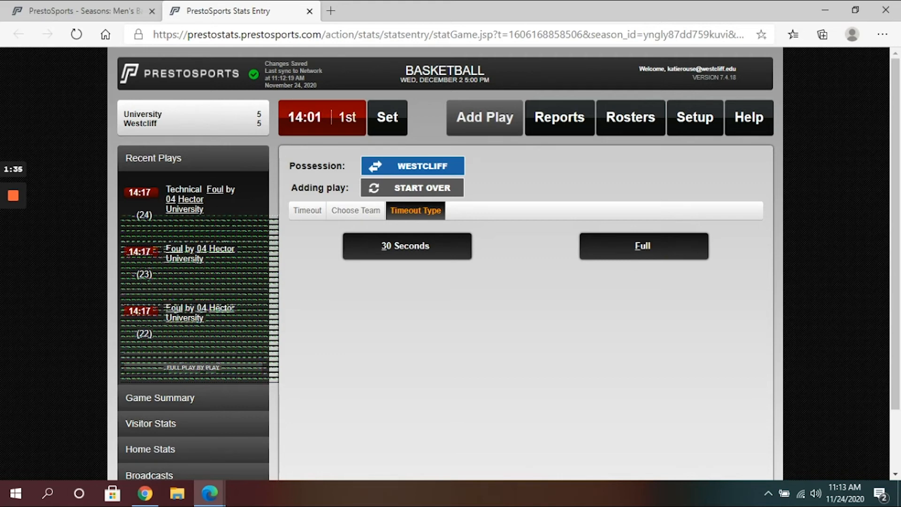
{"action": "key", "text": "f"}
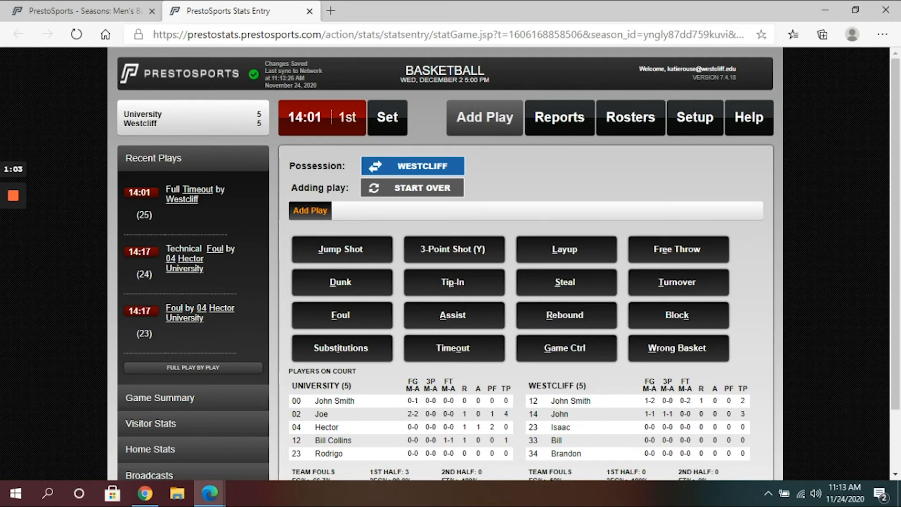
{"action": "mouse_move", "coordinate": [13, 195]}
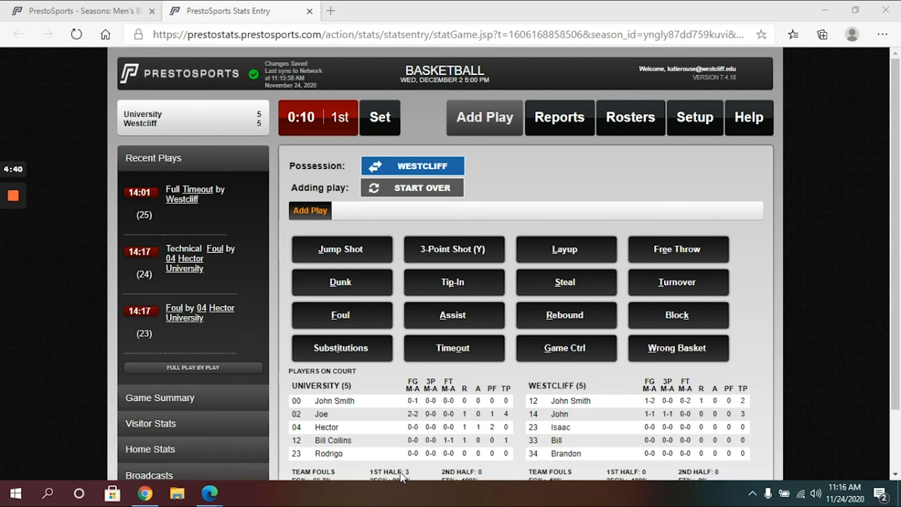
Run the first-period clock out to 0:00 and open the game's play-by-play list from the game controls.
{"action": "key", "text": "space"}
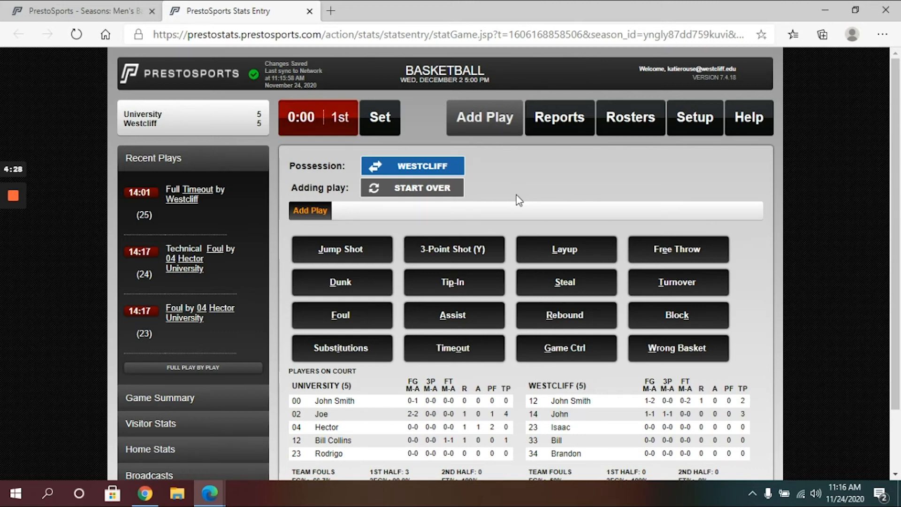
{"action": "left_click", "coordinate": [558, 350]}
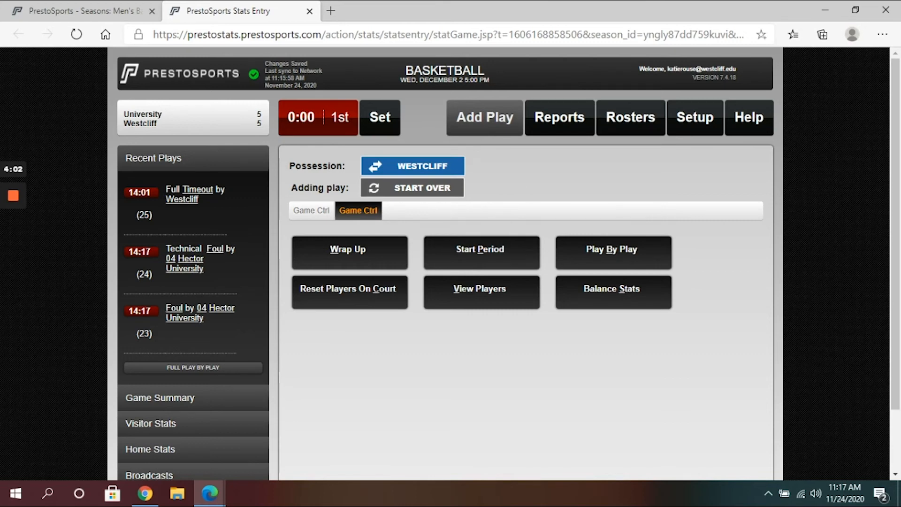
{"action": "left_click", "coordinate": [613, 253]}
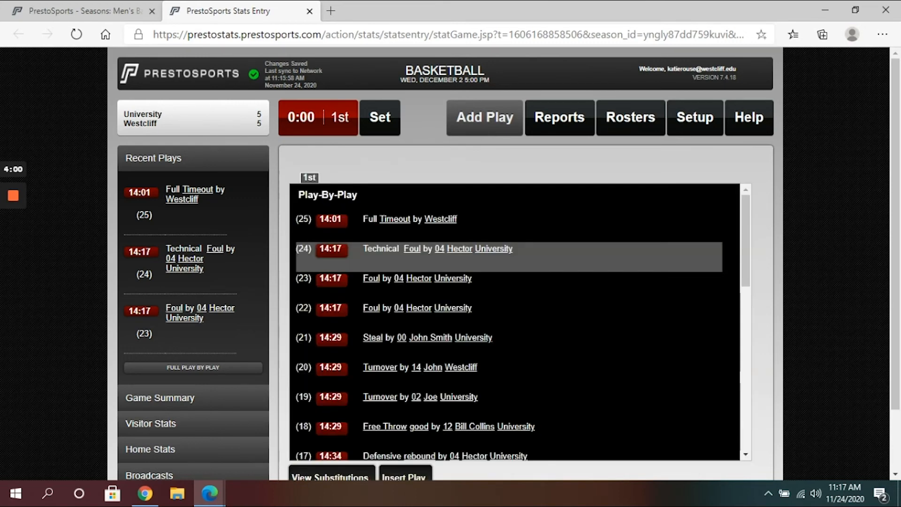
Review the first-period play-by-play list down to the opening play and return to play entry.
{"action": "scroll", "coordinate": [591, 341], "scroll_direction": "down", "scroll_amount": 1}
{"action": "scroll", "coordinate": [511, 328], "scroll_direction": "down", "scroll_amount": 10}
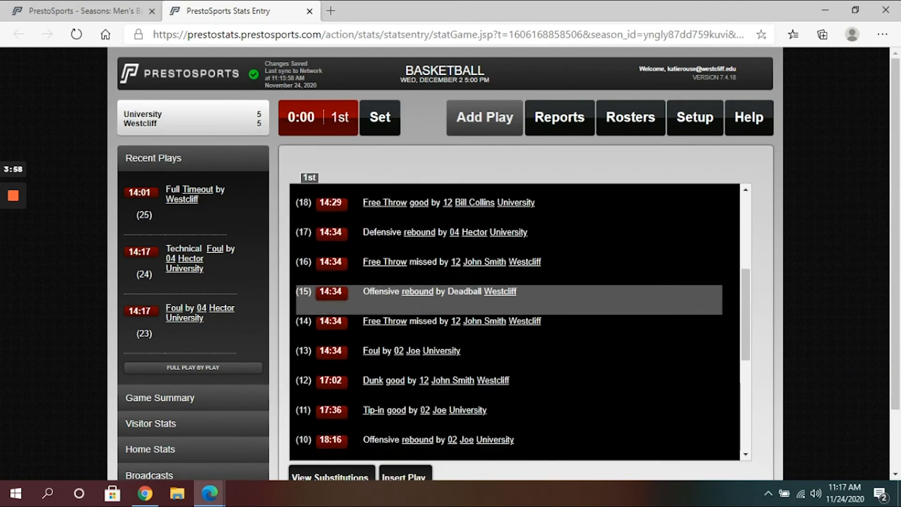
{"action": "scroll", "coordinate": [511, 356], "scroll_direction": "down", "scroll_amount": 2}
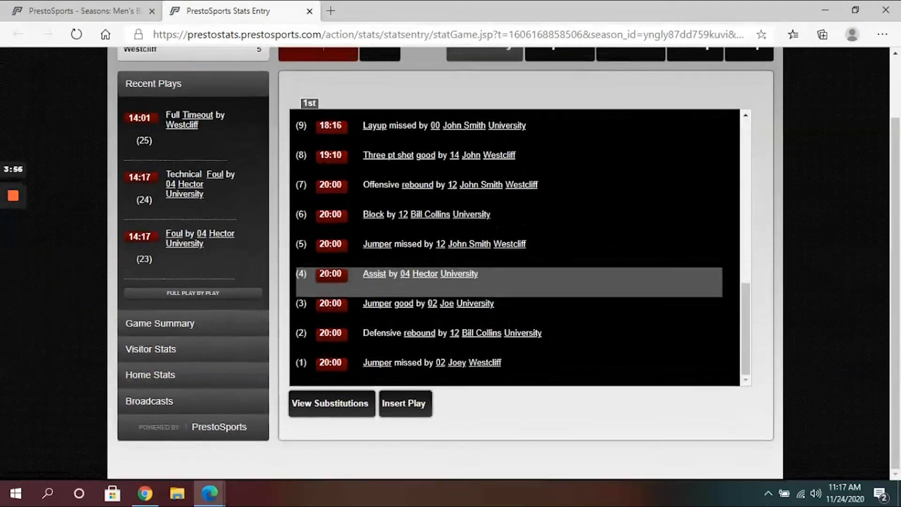
{"action": "scroll", "coordinate": [511, 375], "scroll_direction": "up", "scroll_amount": 4}
{"action": "scroll", "coordinate": [511, 375], "scroll_direction": "up", "scroll_amount": 7}
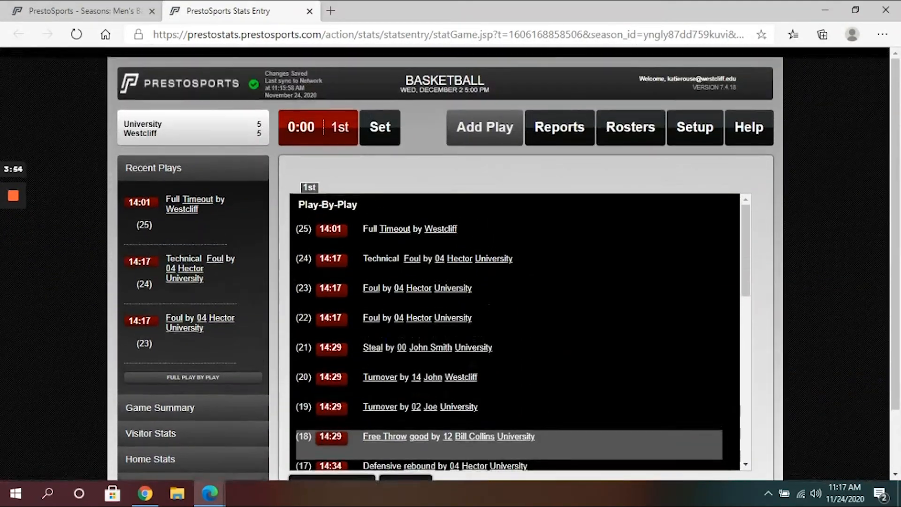
{"action": "left_click", "coordinate": [485, 109]}
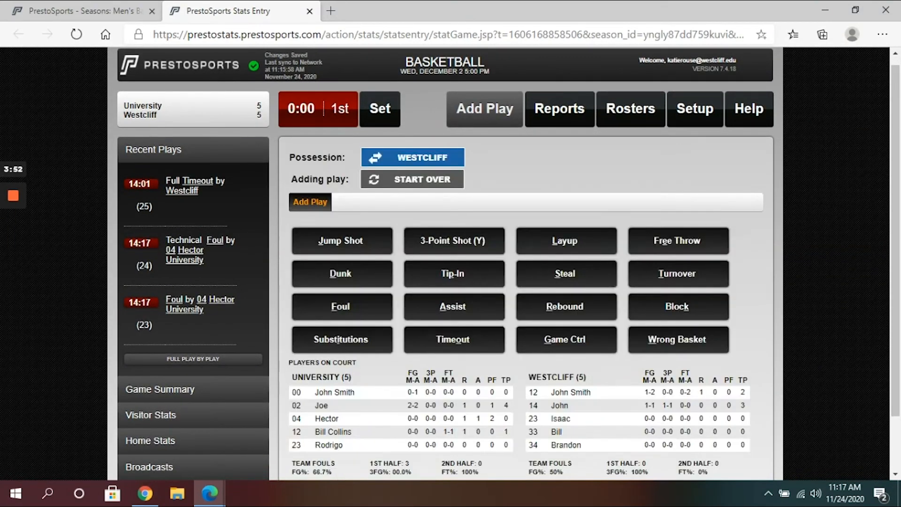
Start the second period with the clock at 20:00 and set the game clock running.
{"action": "key", "text": "g"}
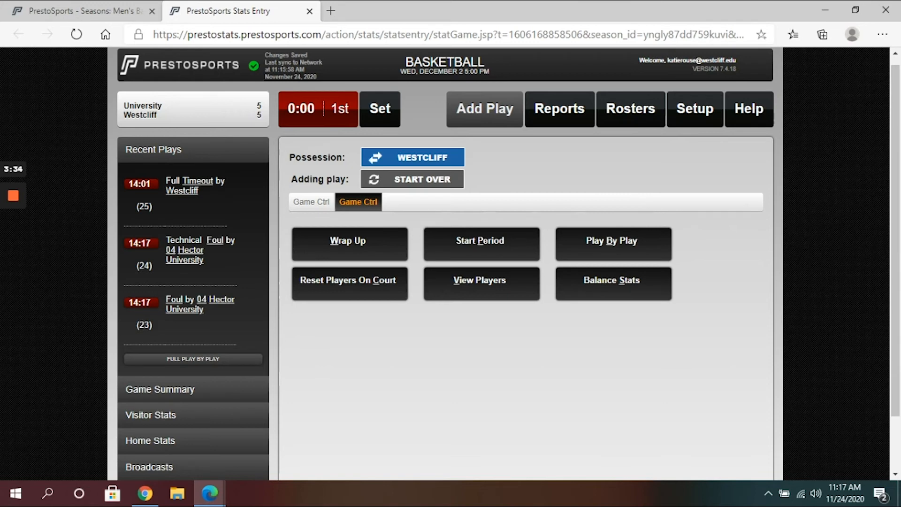
{"action": "key", "text": "p"}
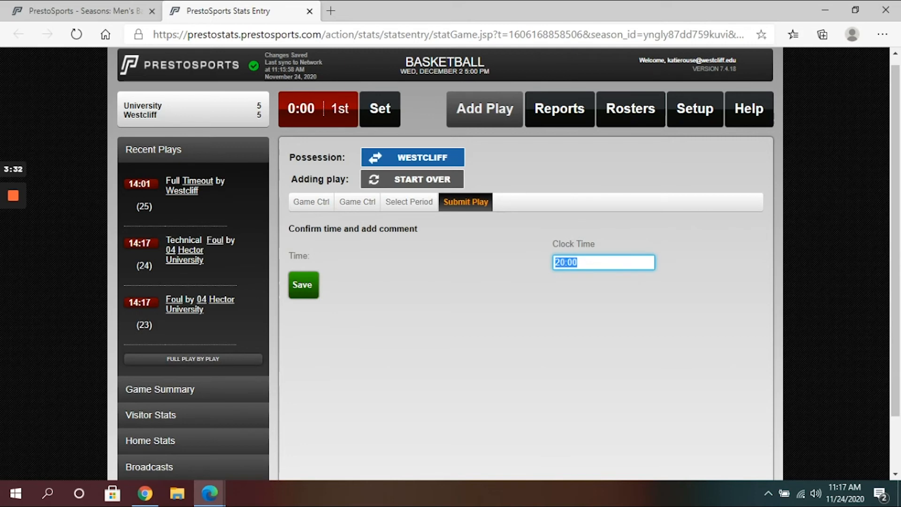
{"action": "key", "text": "Return"}
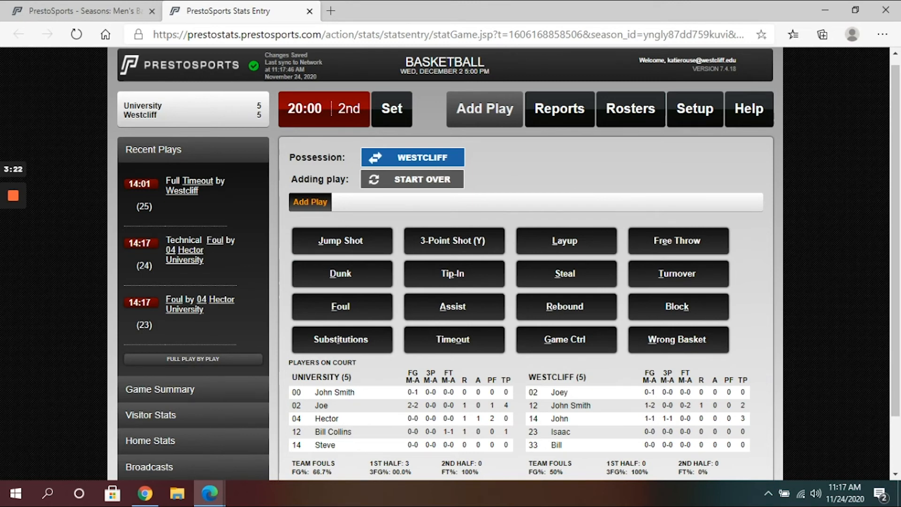
{"action": "key", "text": "space"}
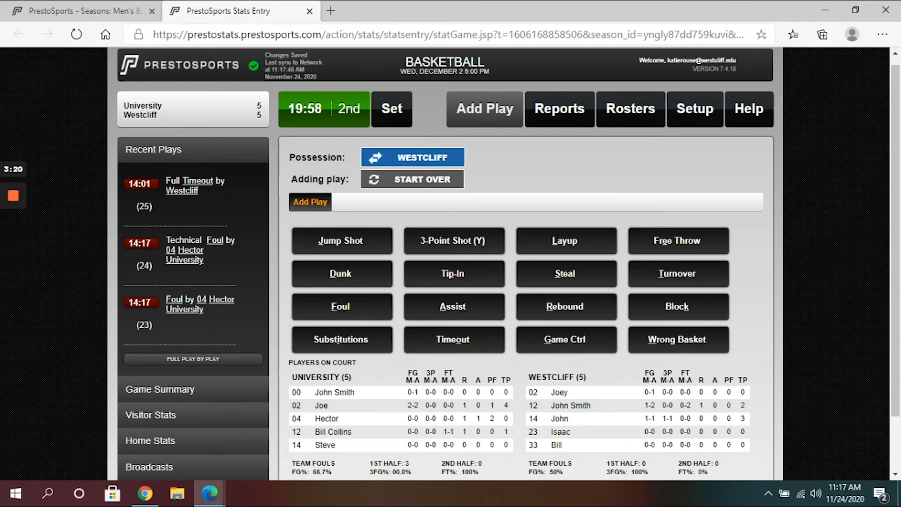
Set the second-period clock to 00:10 and run it out to 0:00.
{"action": "left_click", "coordinate": [391, 108]}
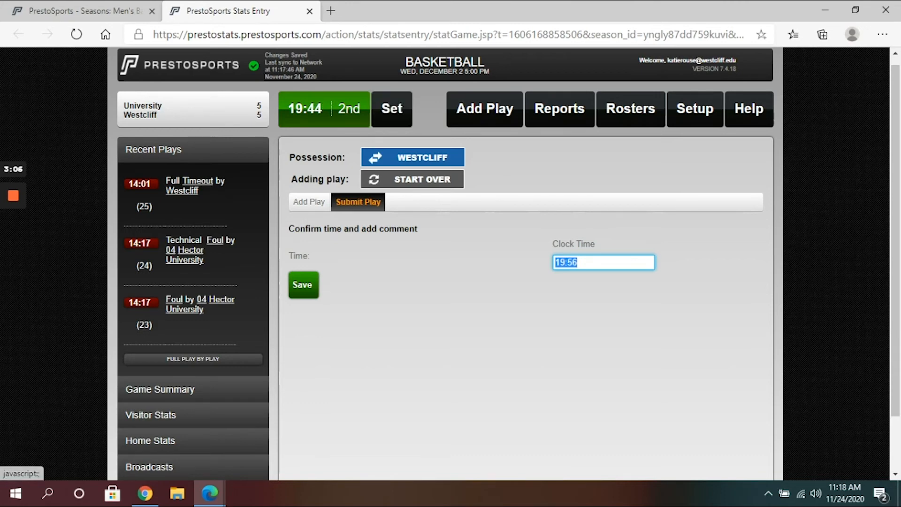
{"action": "key", "text": "BackSpace"}
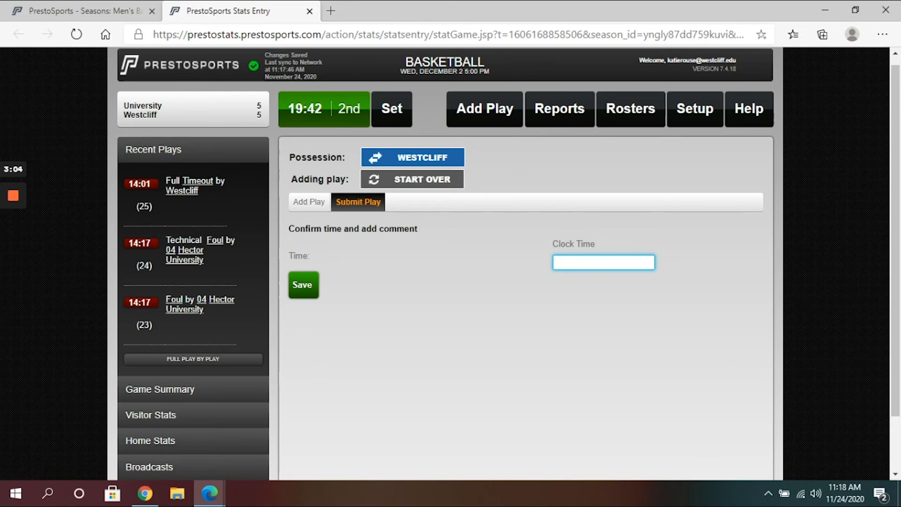
{"action": "type", "text": "13:00"}
{"action": "key", "text": "BackSpace"}
{"action": "key", "text": "BackSpace"}
{"action": "key", "text": "BackSpace"}
{"action": "key", "text": "BackSpace"}
{"action": "key", "text": "BackSpace"}
{"action": "type", "text": "00:10"}
{"action": "key", "text": "Return"}
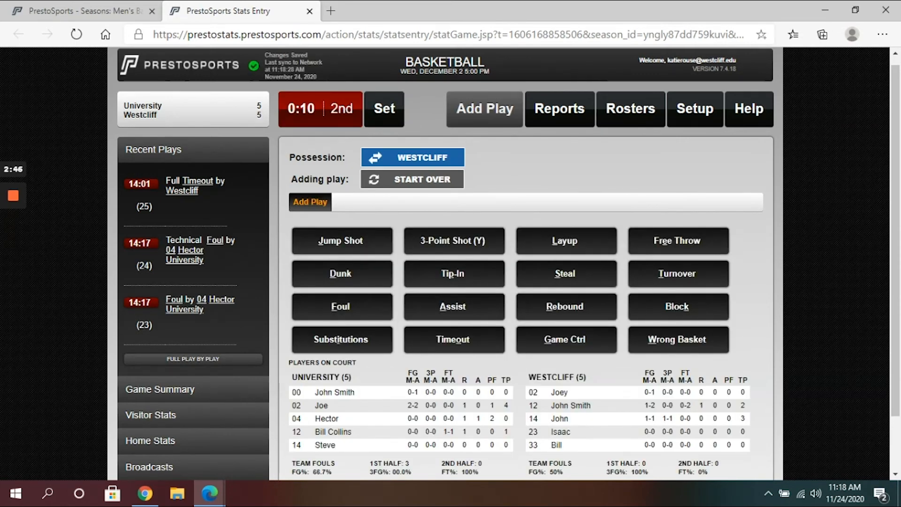
{"action": "key", "text": "space"}
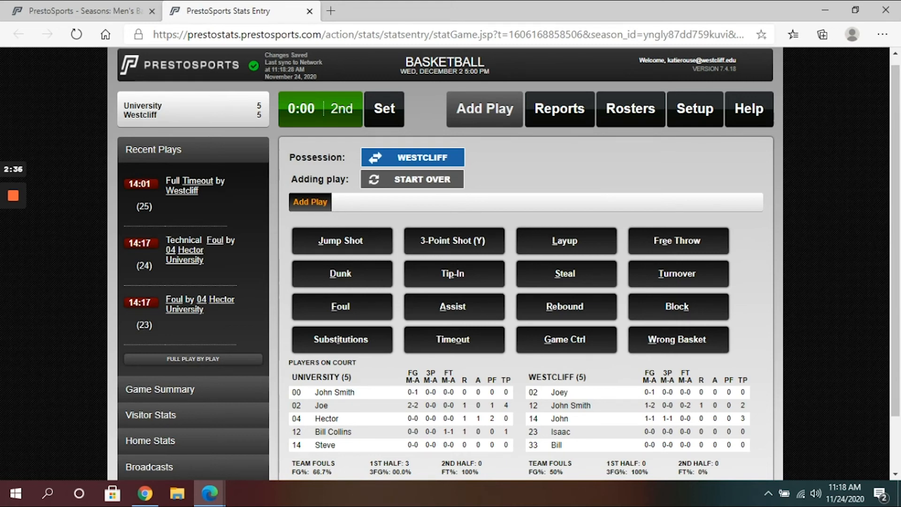
Record a made jump shot by Westcliff player 12 at 00:00 of the second period.
{"action": "type", "text": "j12"}
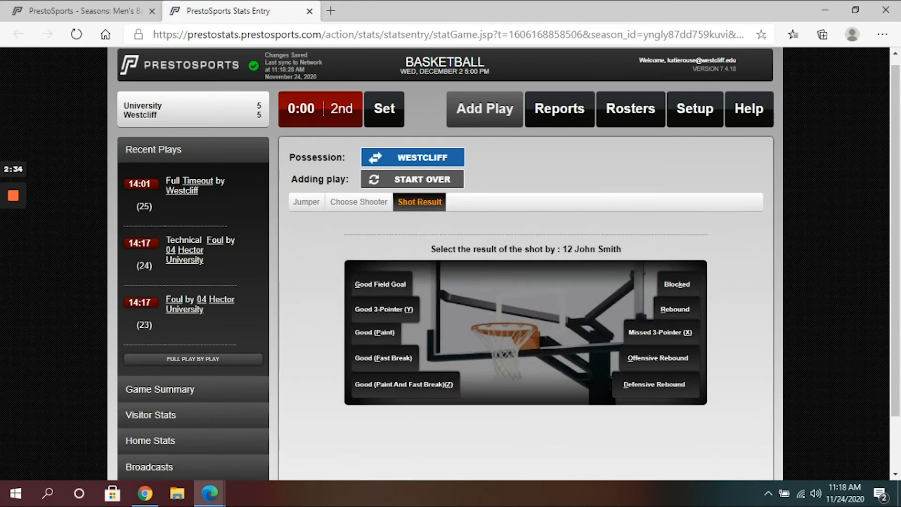
{"action": "type", "text": "g"}
{"action": "key", "text": "Return"}
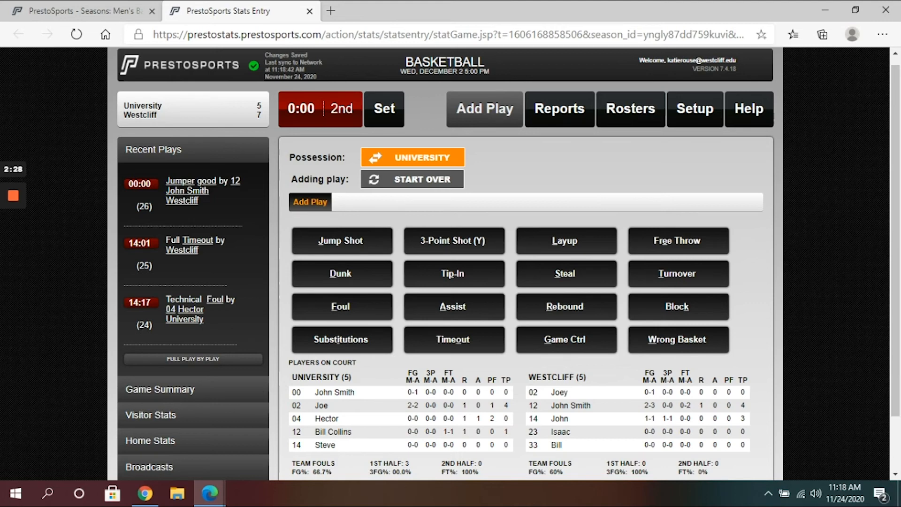
Open the complete game information form from the wrap-up functions and set the attendance to 65.
{"action": "key", "text": "g"}
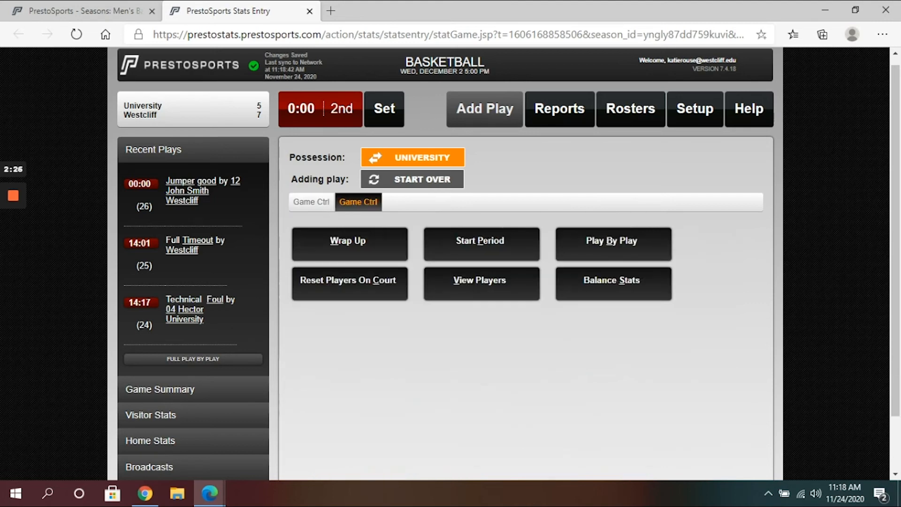
{"action": "key", "text": "w"}
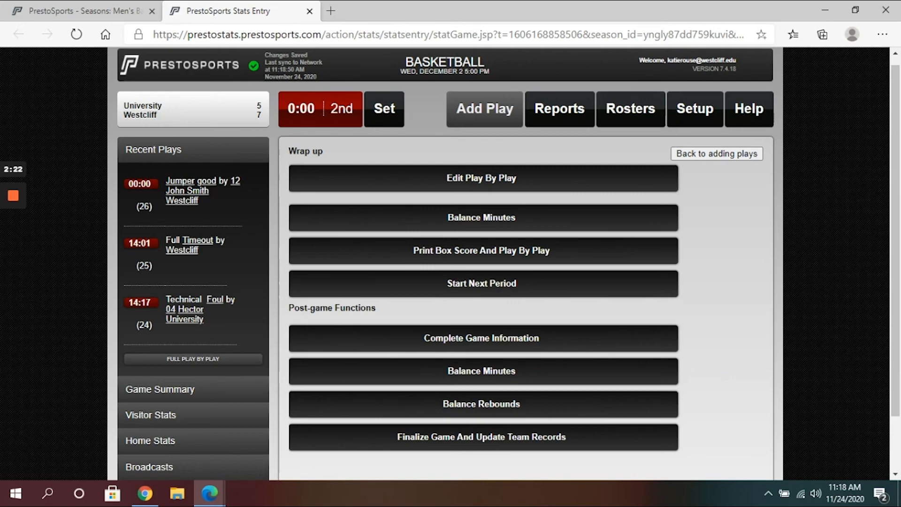
{"action": "scroll", "coordinate": [507, 263], "scroll_direction": "down", "scroll_amount": 1}
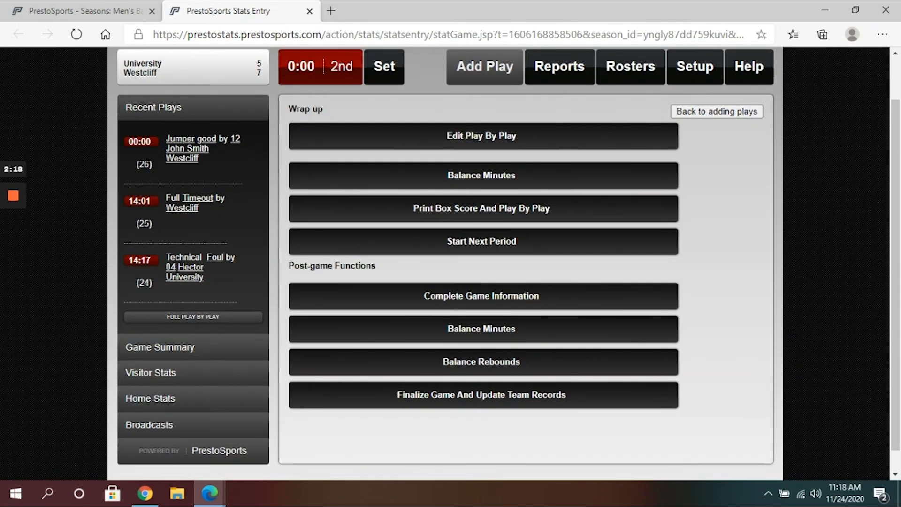
{"action": "left_click", "coordinate": [482, 296]}
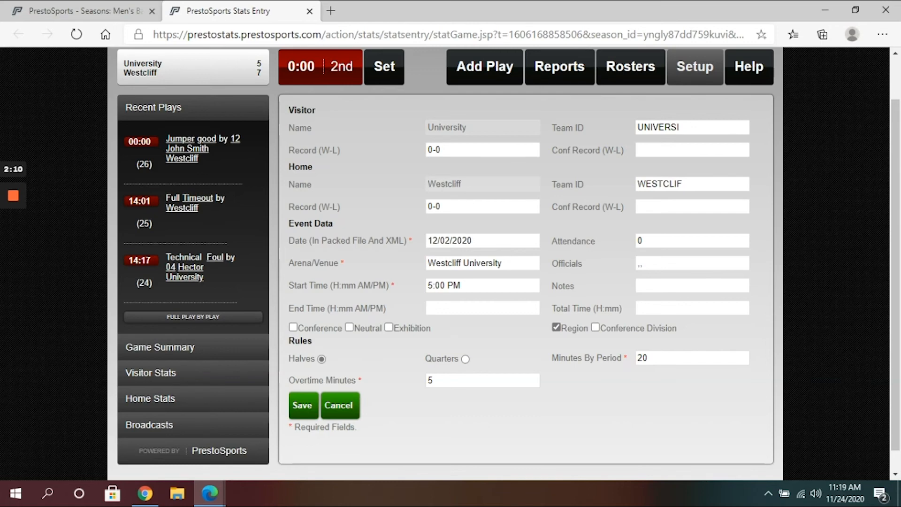
{"action": "left_click", "coordinate": [692, 241]}
{"action": "key", "text": "BackSpace"}
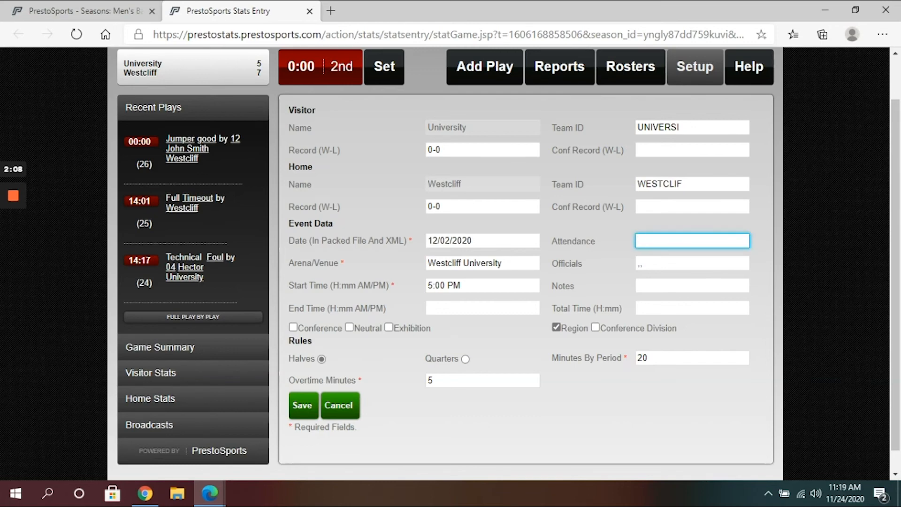
{"action": "type", "text": "65"}
Save the game information with an end time of 7:00 PM and finalize the game, updating the team records.
{"action": "left_click", "coordinate": [482, 307]}
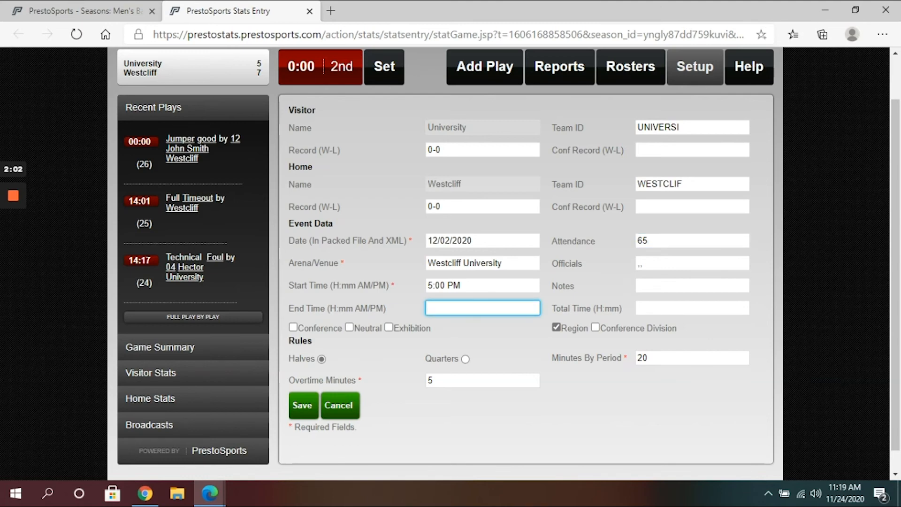
{"action": "type", "text": "7:00pm"}
{"action": "key", "text": "BackSpace"}
{"action": "key", "text": "BackSpace"}
{"action": "key", "text": "BackSpace"}
{"action": "type", "text": "PM"}
{"action": "left_click", "coordinate": [303, 405]}
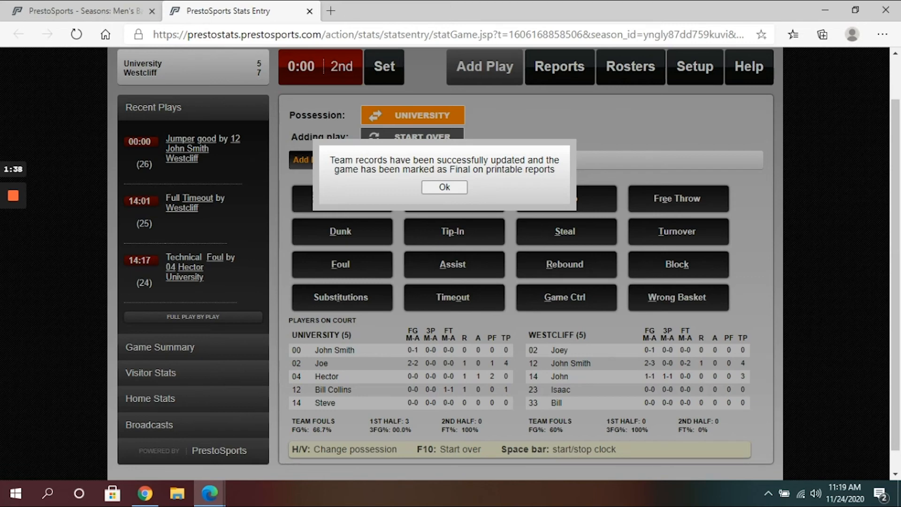
{"action": "left_click", "coordinate": [444, 188]}
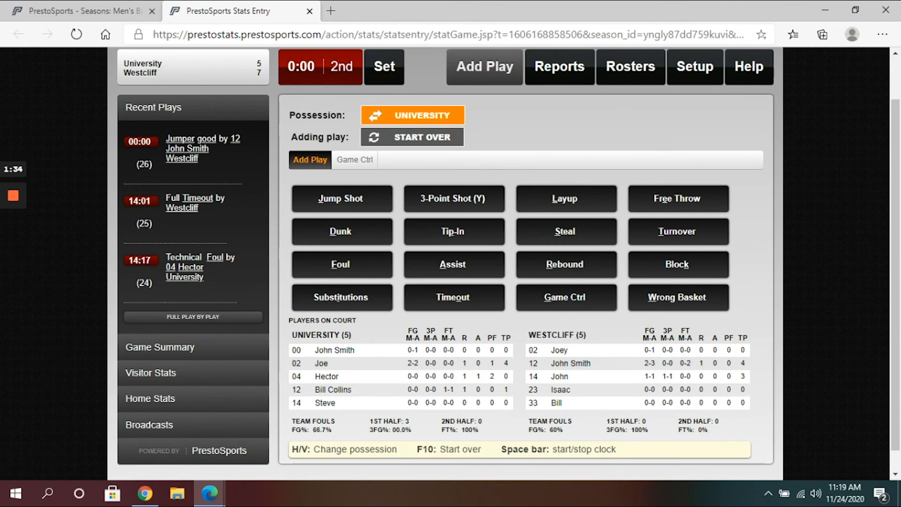
Examine the official box score report for both teams, including officials, attendance and score by periods, and return to the reports list.
{"action": "left_click", "coordinate": [559, 66]}
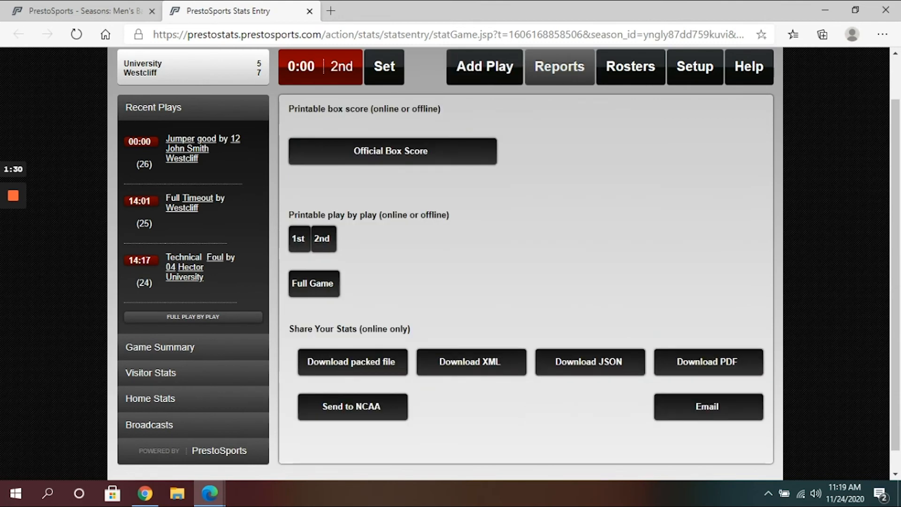
{"action": "left_click", "coordinate": [393, 151]}
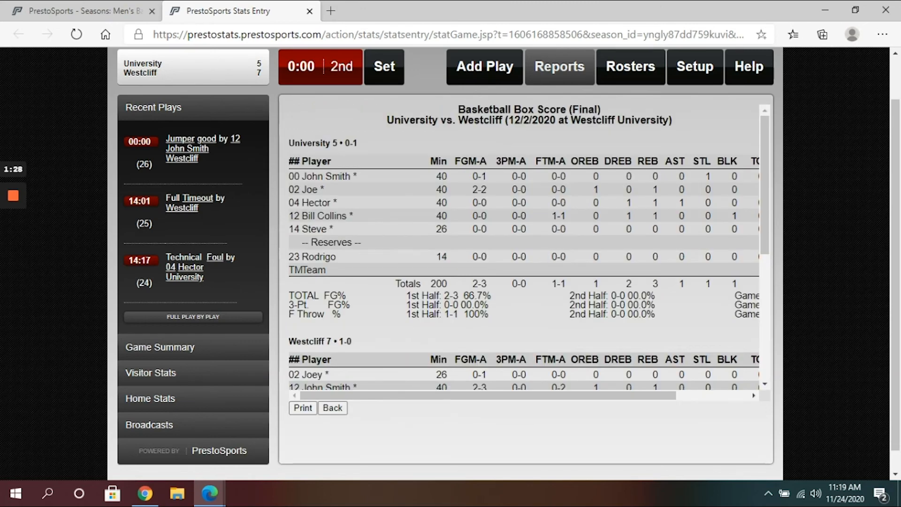
{"action": "scroll", "coordinate": [523, 248], "scroll_direction": "down", "scroll_amount": 1}
{"action": "scroll", "coordinate": [524, 249], "scroll_direction": "down", "scroll_amount": 2}
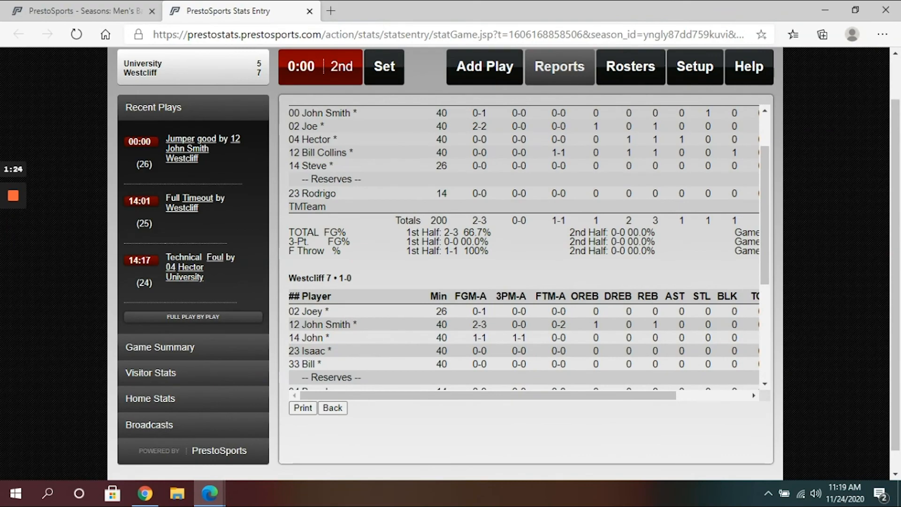
{"action": "scroll", "coordinate": [524, 249], "scroll_direction": "down", "scroll_amount": 2}
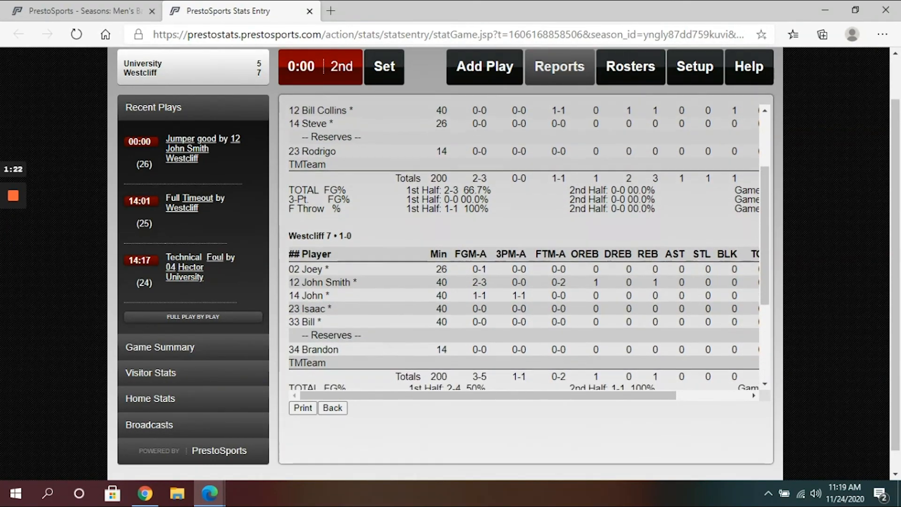
{"action": "scroll", "coordinate": [523, 249], "scroll_direction": "down", "scroll_amount": 3}
{"action": "scroll", "coordinate": [523, 248], "scroll_direction": "down", "scroll_amount": 2}
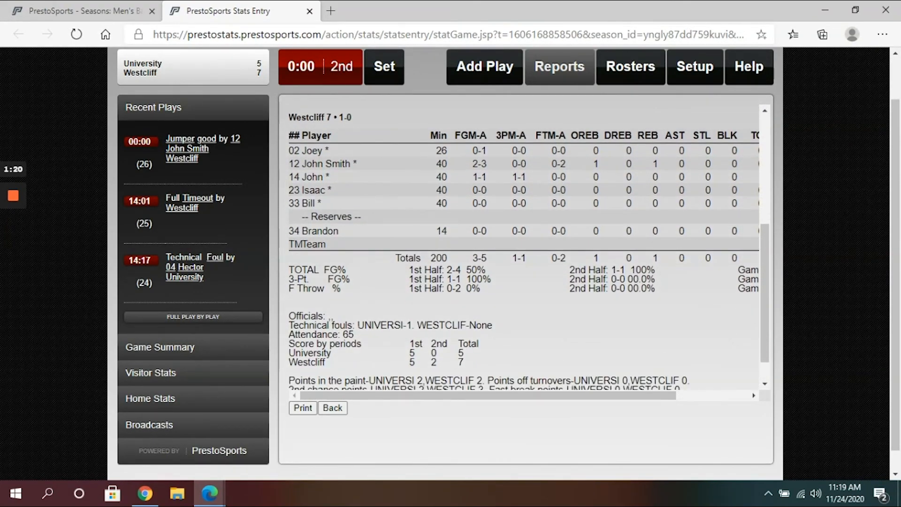
{"action": "scroll", "coordinate": [524, 249], "scroll_direction": "down", "scroll_amount": 1}
{"action": "scroll", "coordinate": [524, 249], "scroll_direction": "down", "scroll_amount": 1}
{"action": "scroll", "coordinate": [523, 249], "scroll_direction": "up", "scroll_amount": 14}
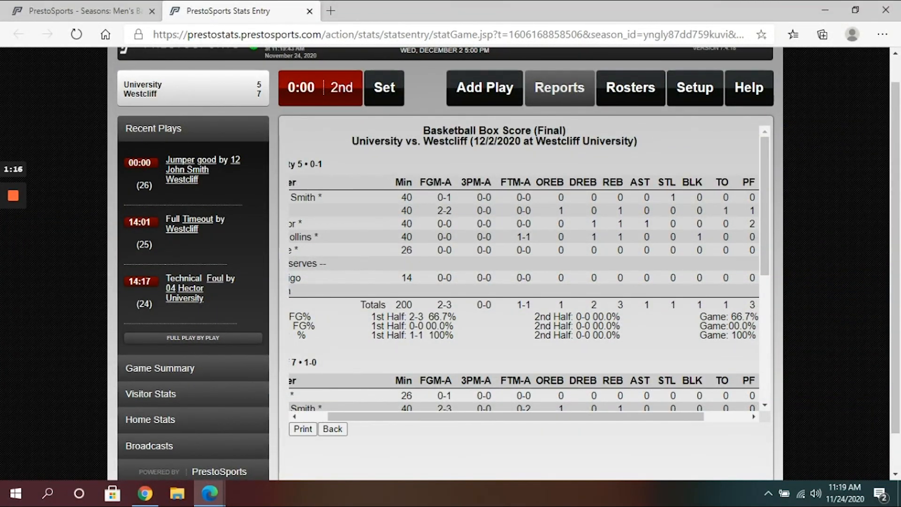
{"action": "scroll", "coordinate": [523, 249], "scroll_direction": "left", "scroll_amount": 2}
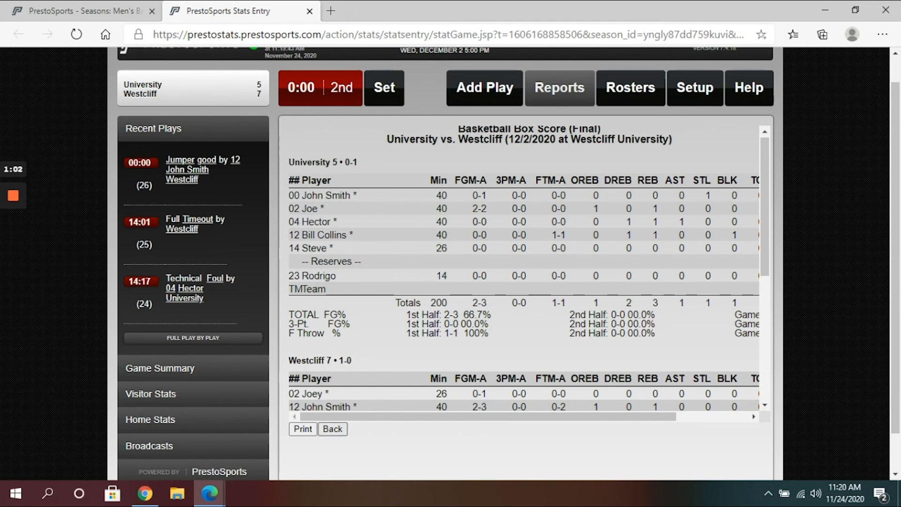
{"action": "left_click", "coordinate": [333, 429]}
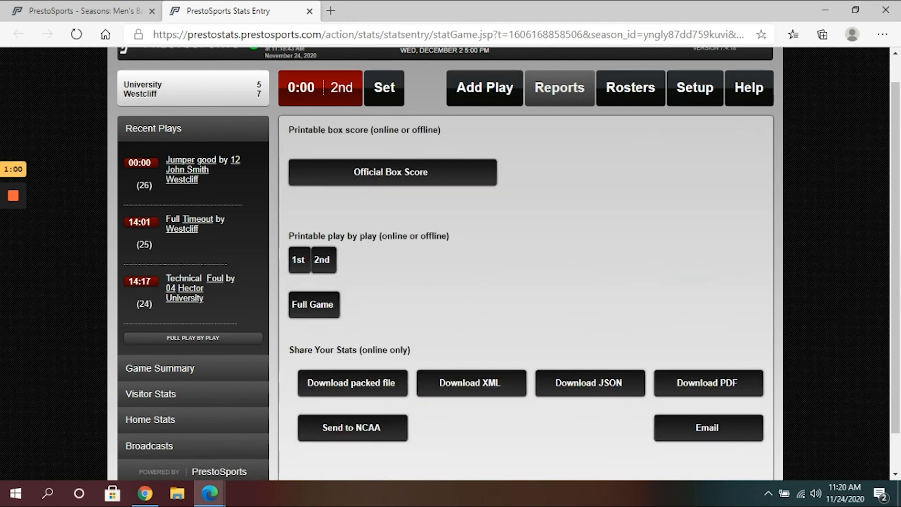
Start an email of the game stats with the XML box score, packed file and PDF box score attached, and cancel it.
{"action": "left_click", "coordinate": [707, 427]}
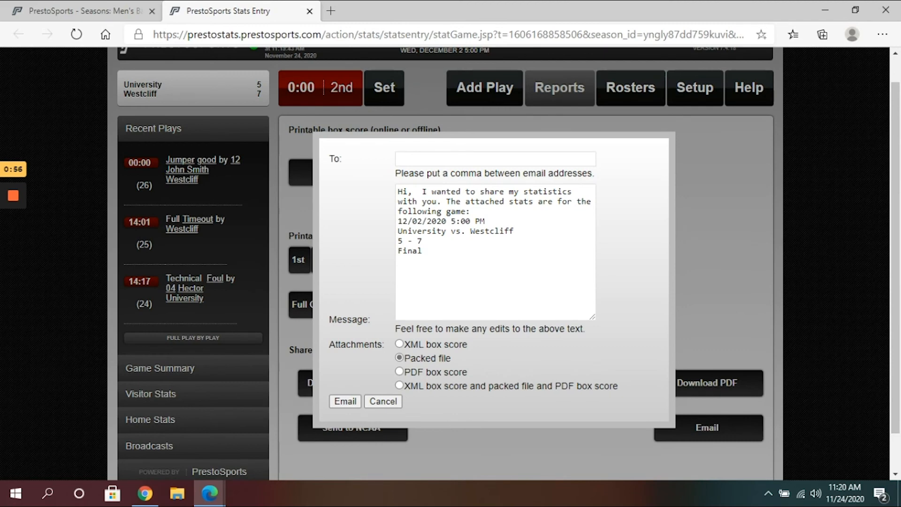
{"action": "left_click", "coordinate": [495, 159]}
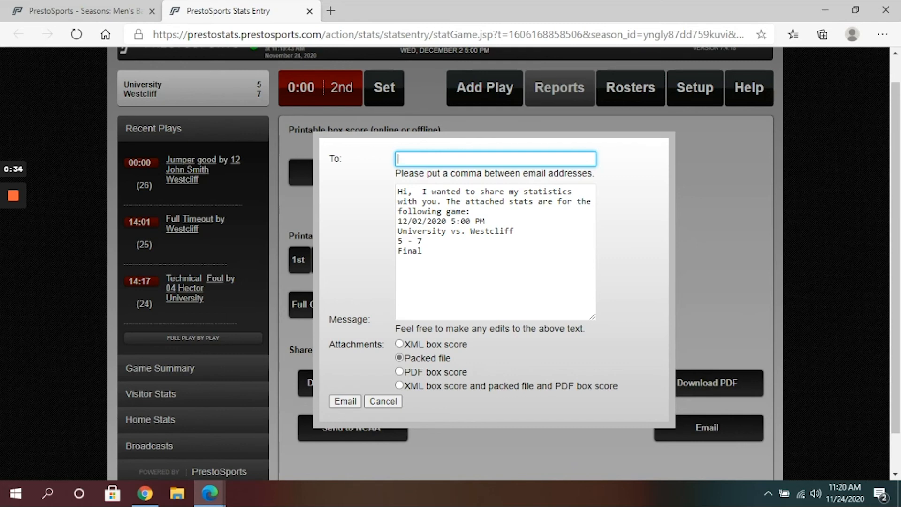
{"action": "left_click", "coordinate": [399, 385]}
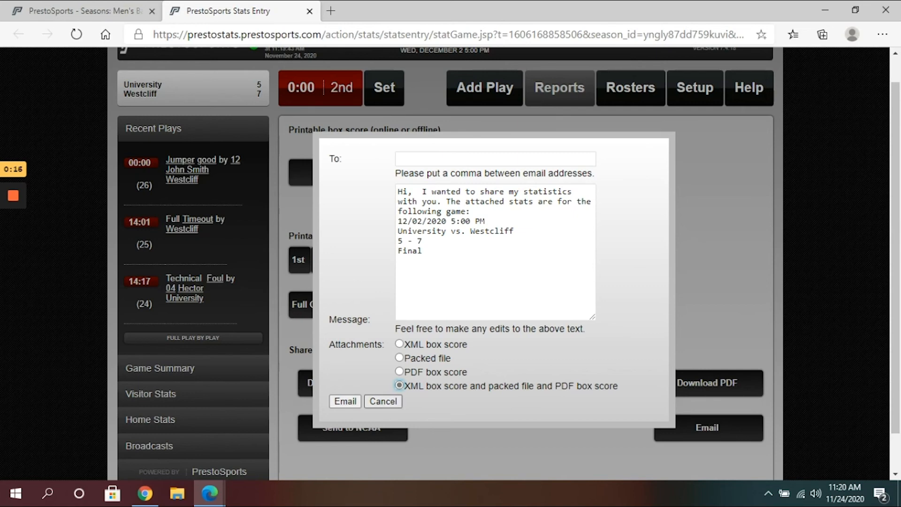
{"action": "left_click", "coordinate": [384, 401]}
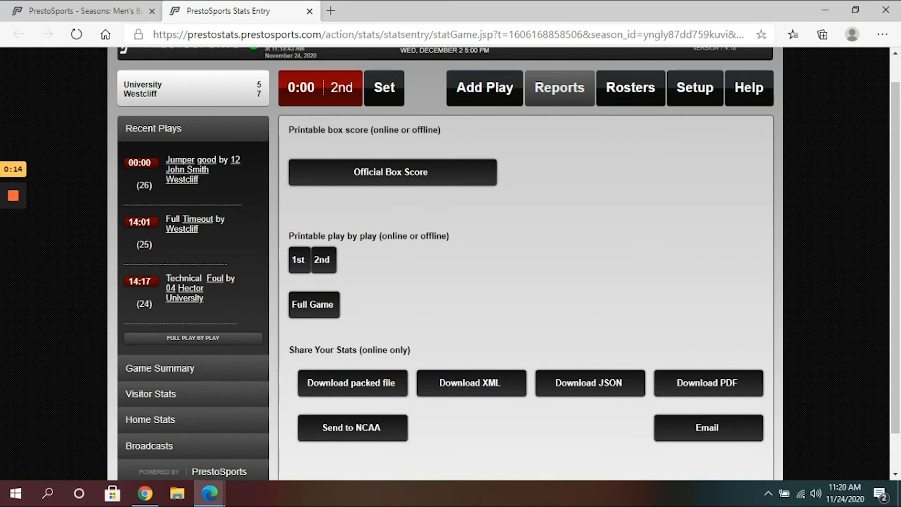
{"action": "scroll", "coordinate": [445, 263], "scroll_direction": "up", "scroll_amount": 1}
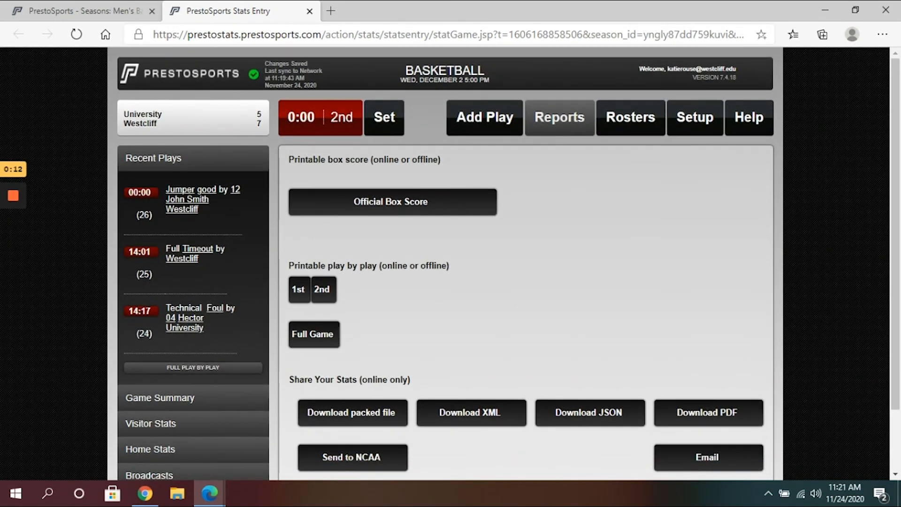